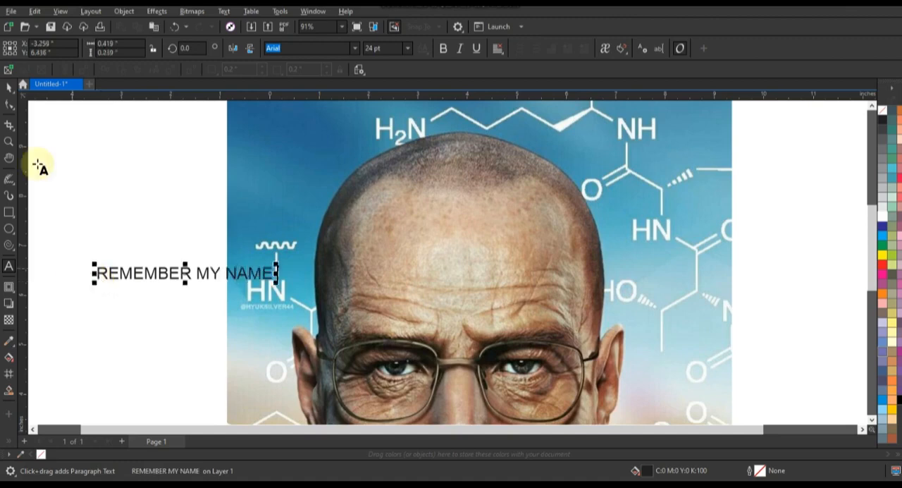
Place the bold Ebrima text REMEMBER MY NAME on the man's head and leave a copy beside the portrait
click(440, 198)
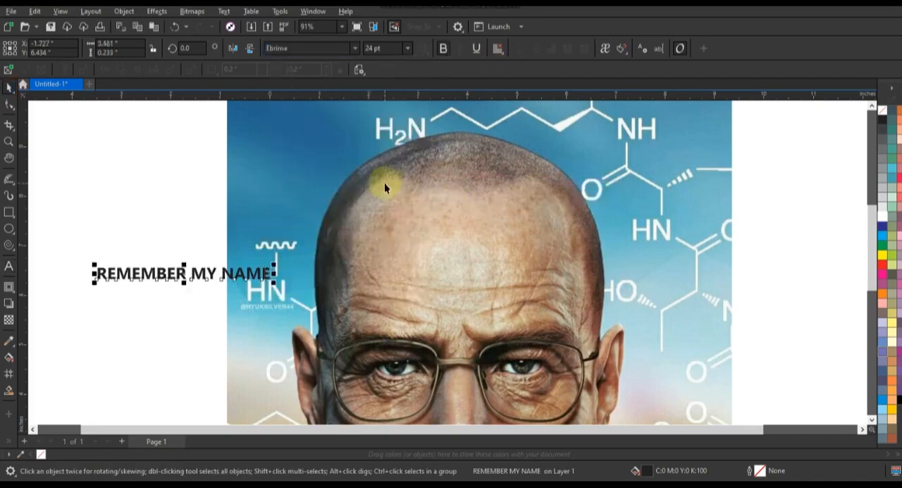
drag(245, 277, 503, 181)
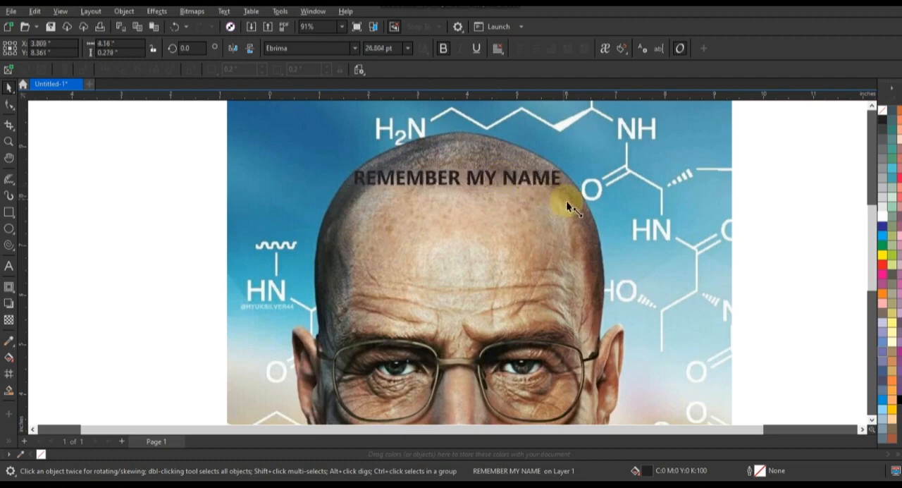
drag(566, 200, 176, 238)
right_click(175, 238)
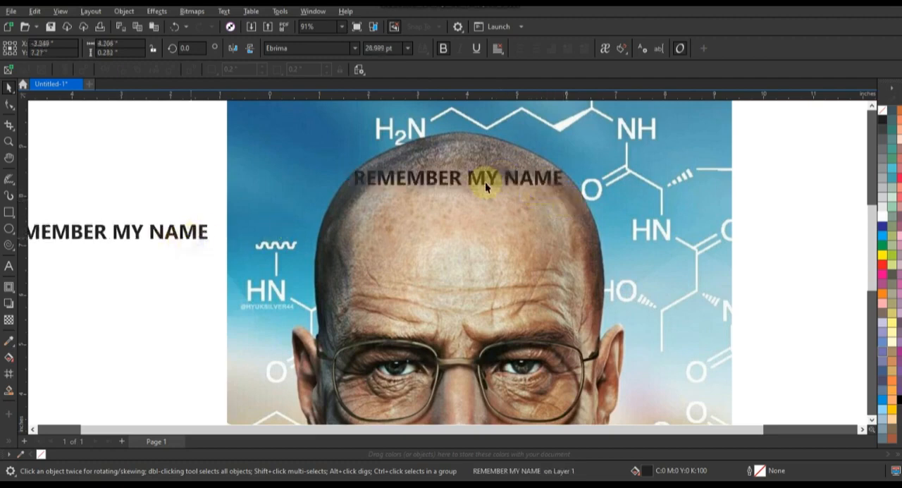
Move the text on the head up to the crown and scale it down to 75%
click(10, 140)
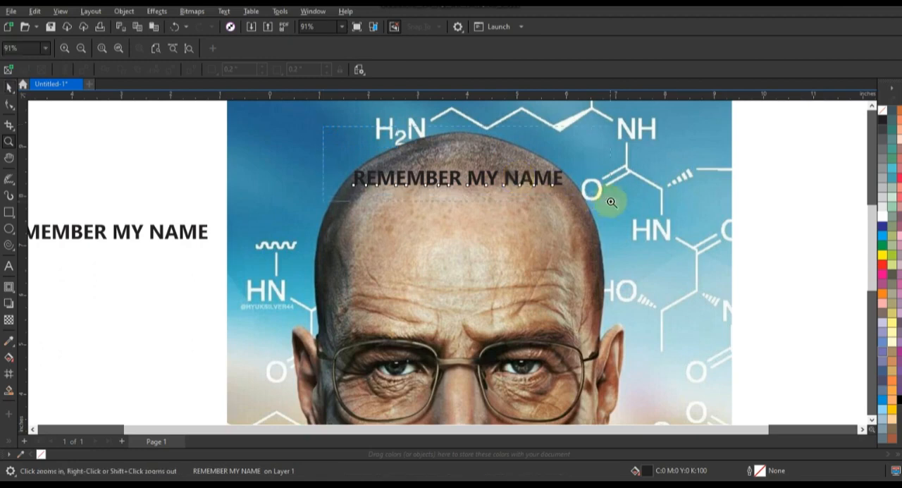
drag(611, 202, 611, 203)
key(space)
drag(467, 296, 536, 246)
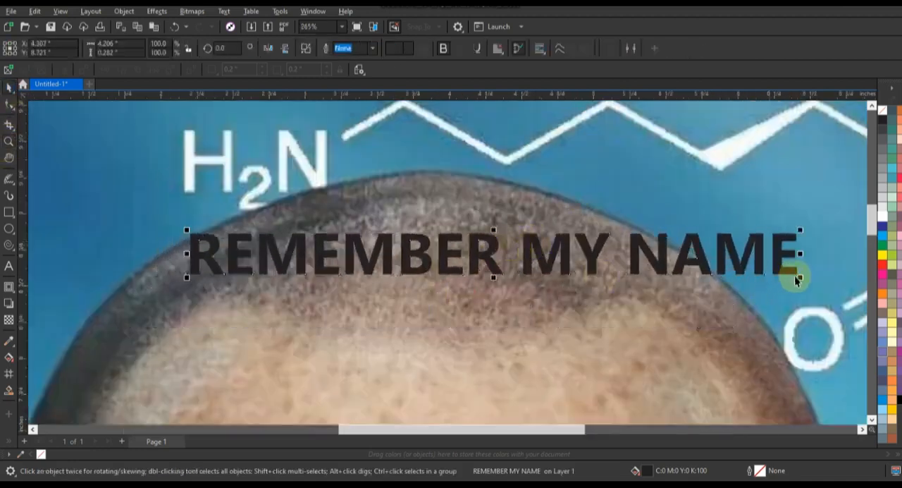
drag(800, 277, 648, 267)
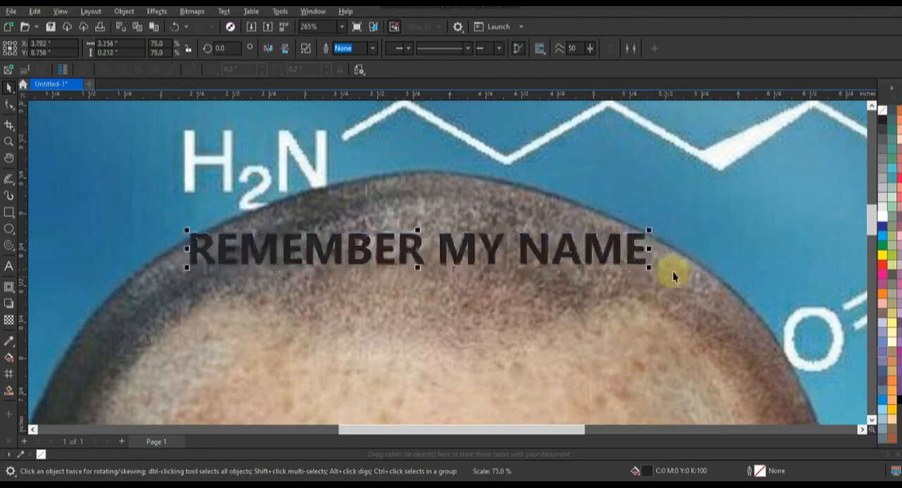
Apply an envelope to the crown text and arch its upper edge along the top of the skull
click(15, 295)
click(42, 310)
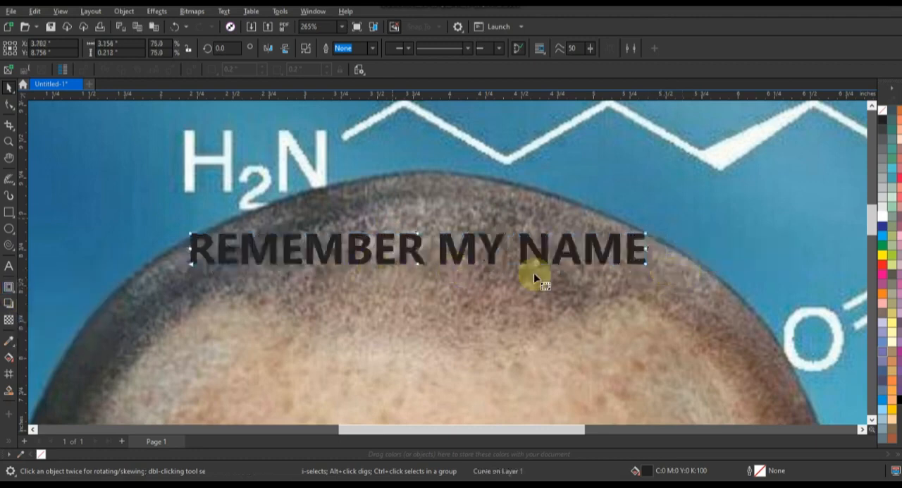
click(585, 256)
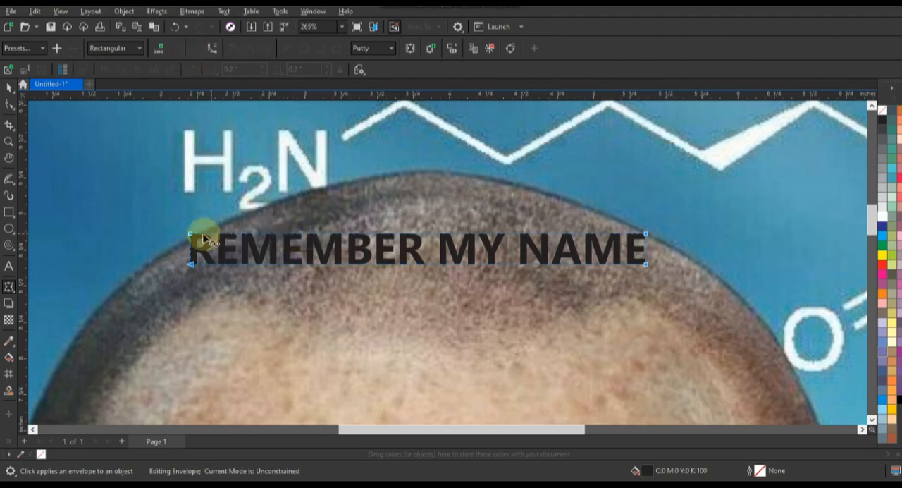
drag(191, 235, 196, 236)
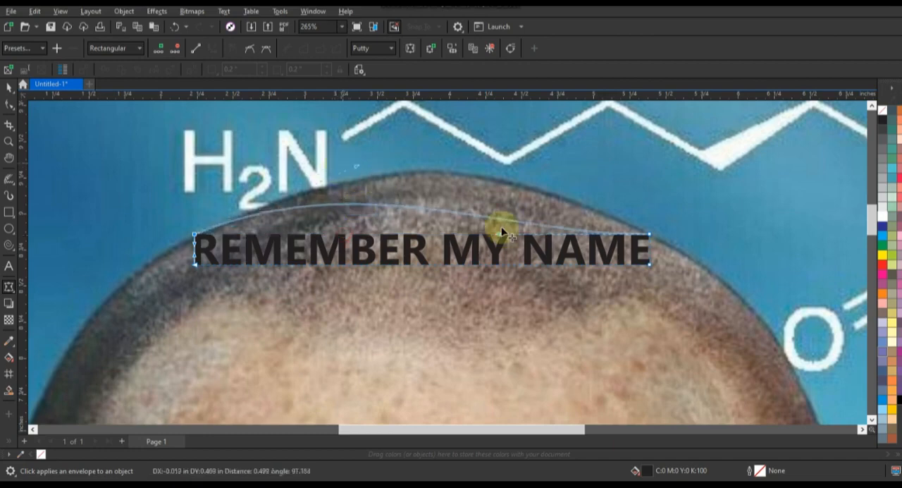
drag(499, 233, 493, 160)
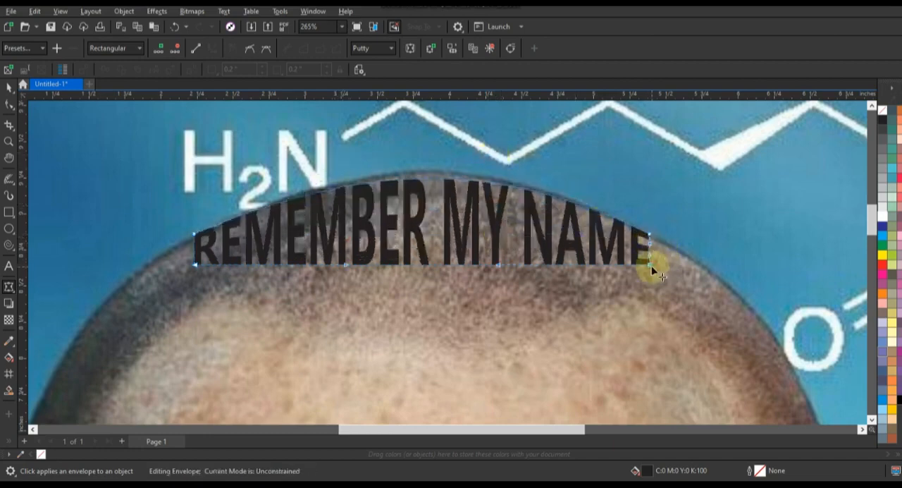
Pull the envelope's lower corners out to both sides of the skull and refine the upper arch
drag(697, 268, 697, 267)
drag(651, 244, 658, 242)
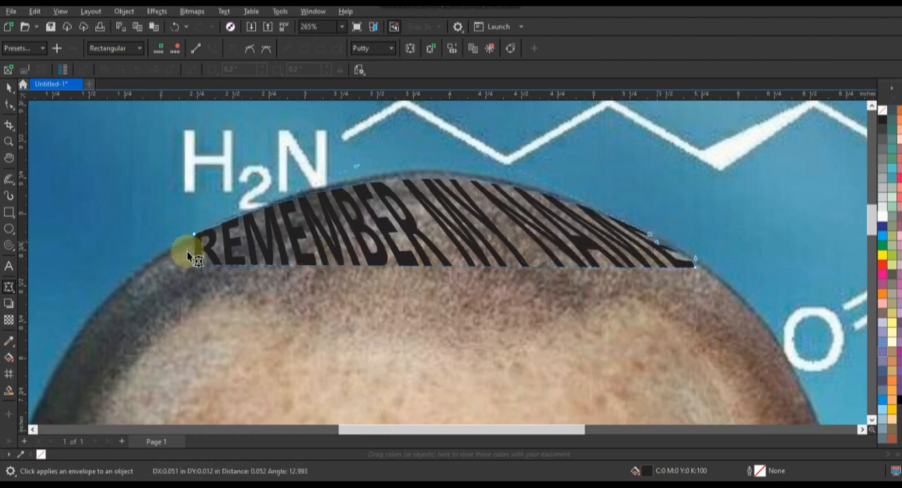
drag(168, 258, 165, 260)
drag(194, 244, 186, 245)
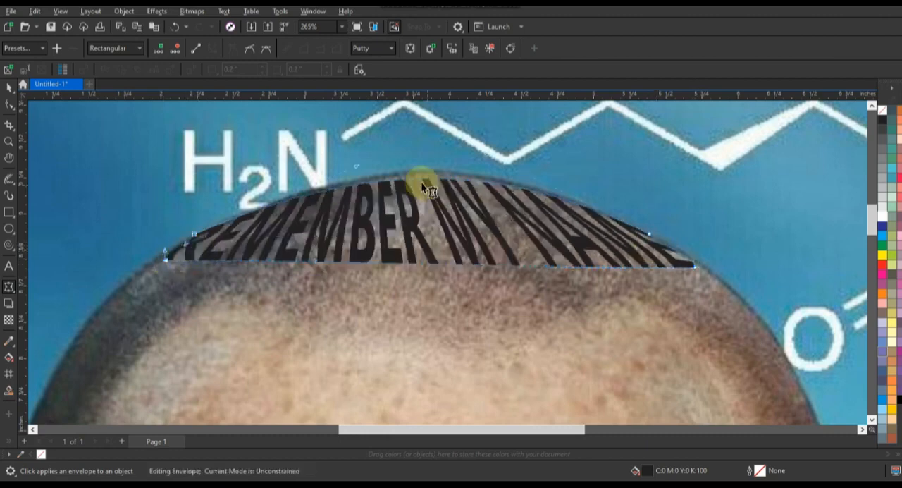
drag(435, 182, 429, 177)
Adjust the envelope's lower left corner and bend the lower edge of the first text line into a gentle curve
drag(167, 261, 162, 263)
drag(313, 261, 327, 244)
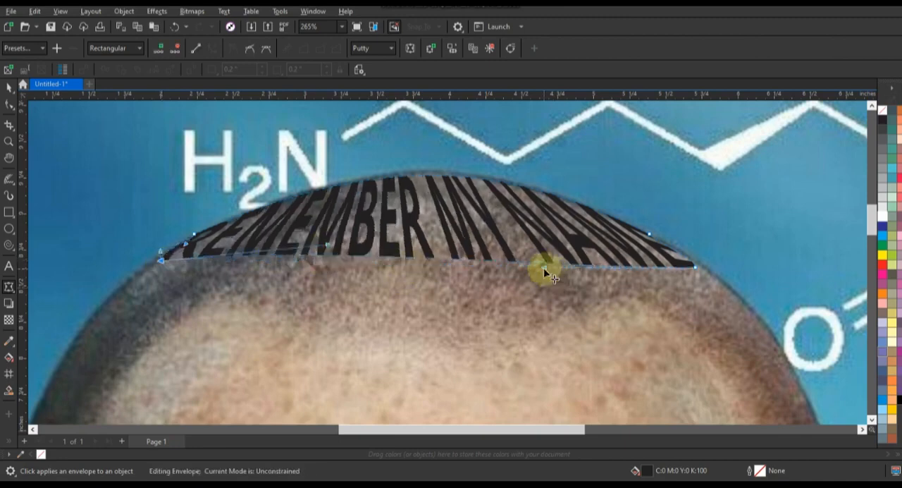
drag(544, 268, 537, 302)
drag(327, 245, 358, 227)
key(space)
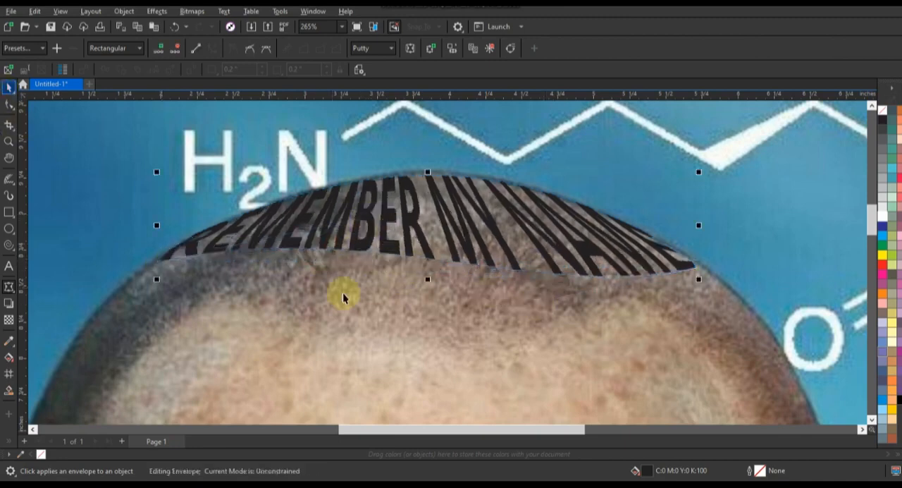
Fade the portrait bitmap with a uniform transparency of about 30
scroll(344, 293, down, 2)
click(155, 212)
click(8, 144)
drag(80, 181, 621, 385)
key(F4)
click(9, 319)
click(521, 352)
click(872, 420)
drag(423, 397, 433, 399)
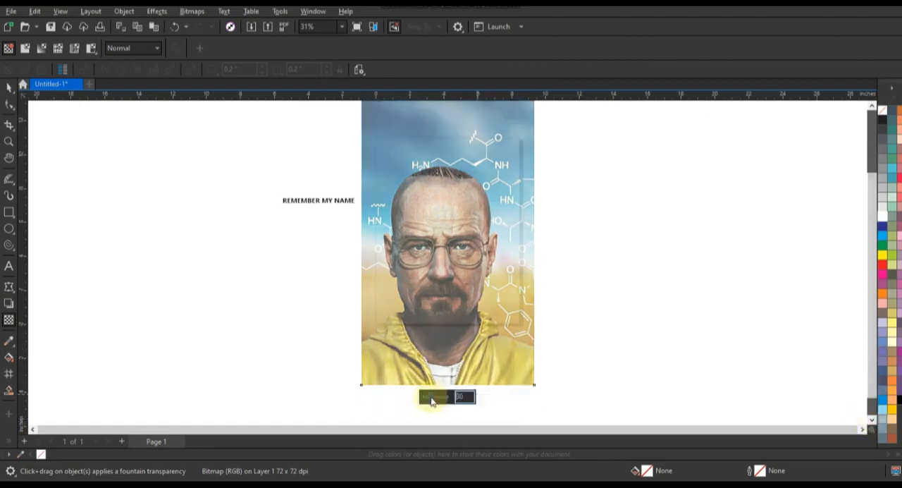
Shift all the artwork to the left and place the undistorted text copy on the forehead beneath the first line
key(space)
key(ctrl+a)
drag(443, 215, 193, 216)
click(8, 141)
drag(46, 152, 337, 264)
click(9, 89)
drag(167, 243, 530, 185)
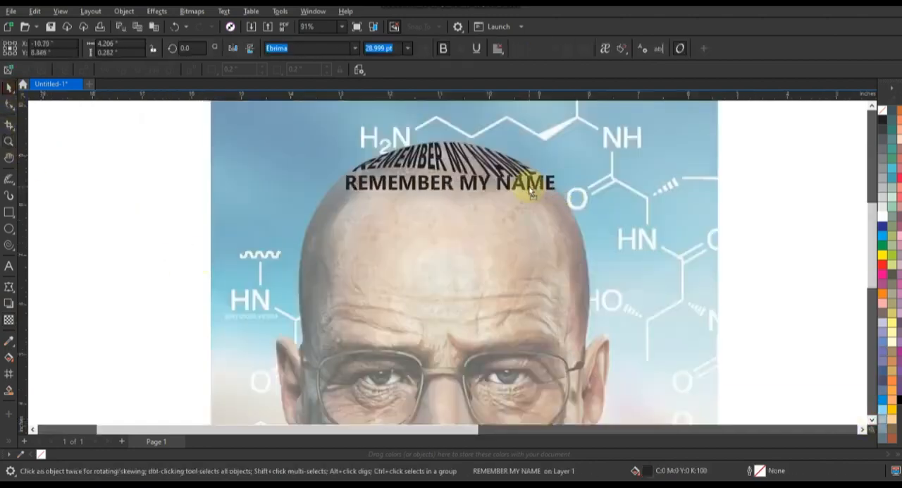
Apply an envelope to the second text line, remove its extra nodes and fit the four corners to the head's outline
click(9, 142)
drag(225, 128, 612, 248)
click(9, 286)
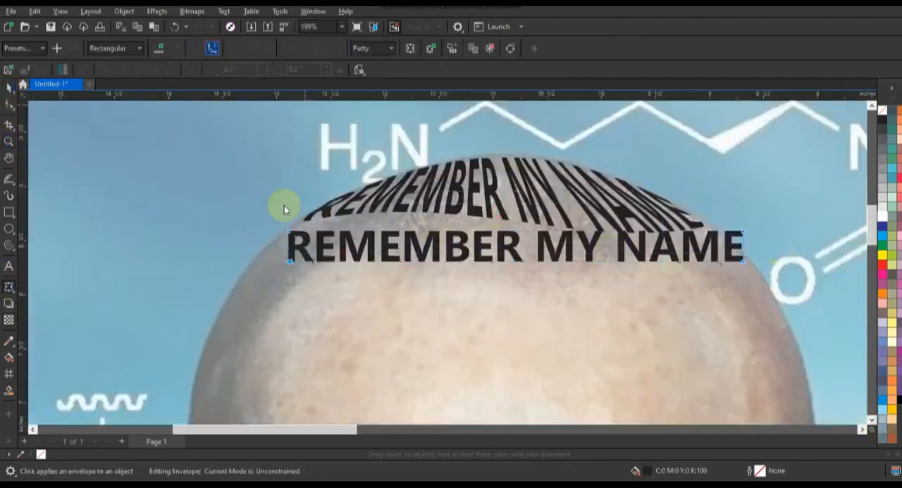
key(Delete)
drag(289, 262, 250, 270)
drag(289, 231, 290, 227)
drag(743, 261, 760, 280)
drag(743, 231, 712, 231)
Curve the second line's upper and lower envelope edges so that it follows the bottom of the first line
drag(415, 253, 421, 238)
drag(416, 203, 423, 203)
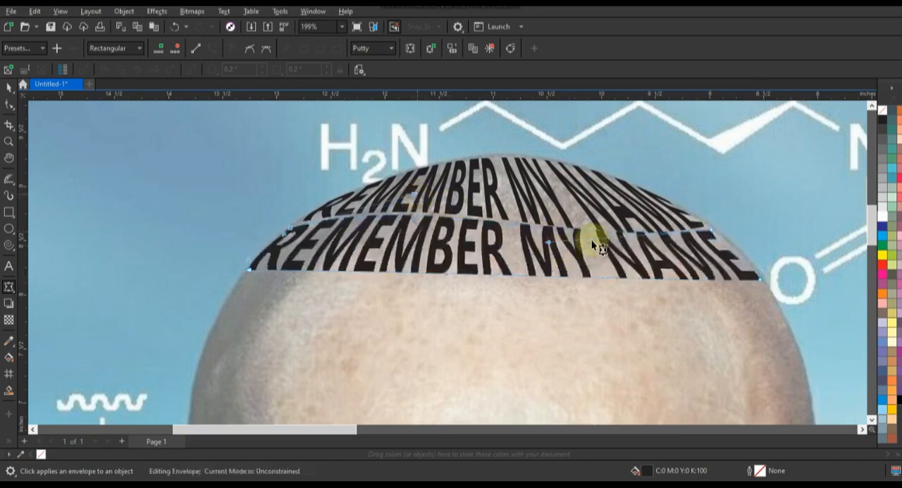
drag(719, 236, 716, 232)
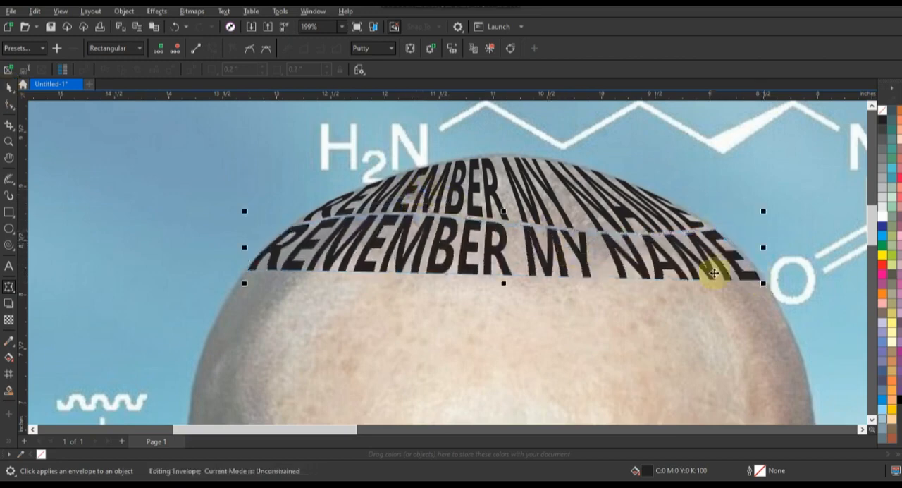
click(9, 87)
click(9, 287)
drag(400, 269, 407, 228)
drag(608, 259, 608, 247)
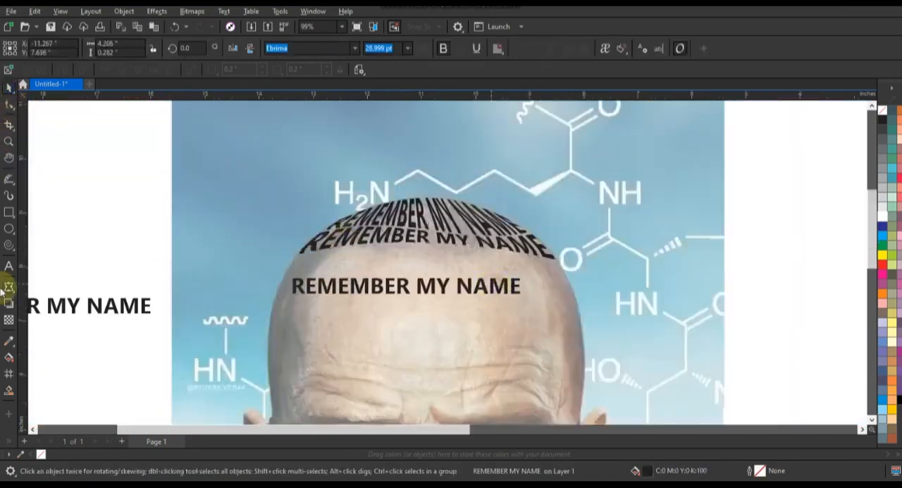
Extend the third line to REMEMBER MY NAME REMEMBER MY NAME and scale it to the width of the forehead
click(9, 266)
click(515, 288)
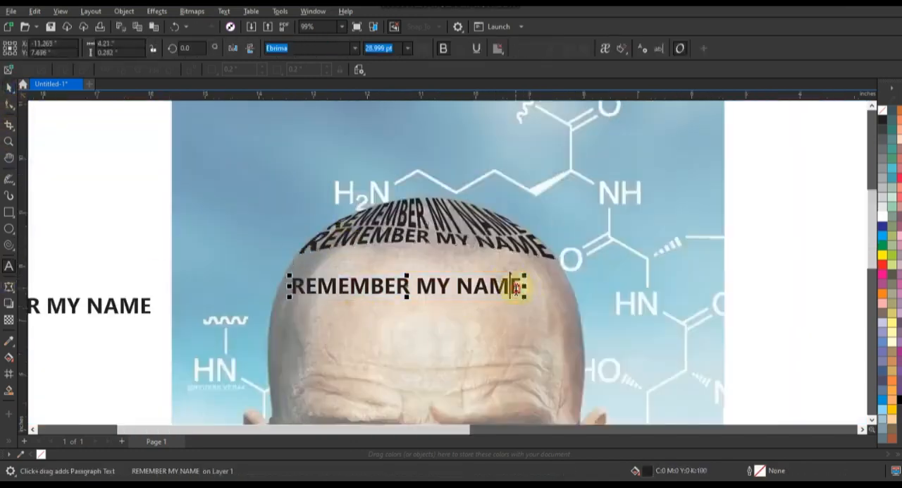
text(REMEMBER MY NAME)
click(9, 87)
drag(762, 300, 572, 292)
click(9, 142)
drag(204, 211, 608, 352)
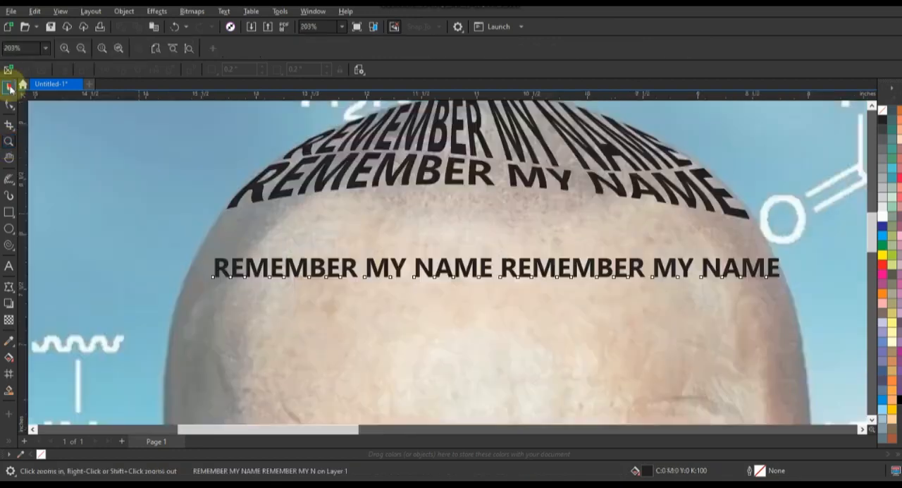
Apply an envelope to the third text line and fit its corners to both sides of the head
click(9, 88)
drag(211, 258, 218, 235)
click(9, 287)
drag(767, 247, 795, 288)
drag(779, 277, 754, 243)
drag(754, 244, 765, 244)
Arch the third line's upper and lower envelope edges so that it sits directly under the second line
drag(560, 224, 504, 169)
drag(412, 216, 309, 195)
drag(414, 235, 471, 194)
drag(563, 240, 566, 215)
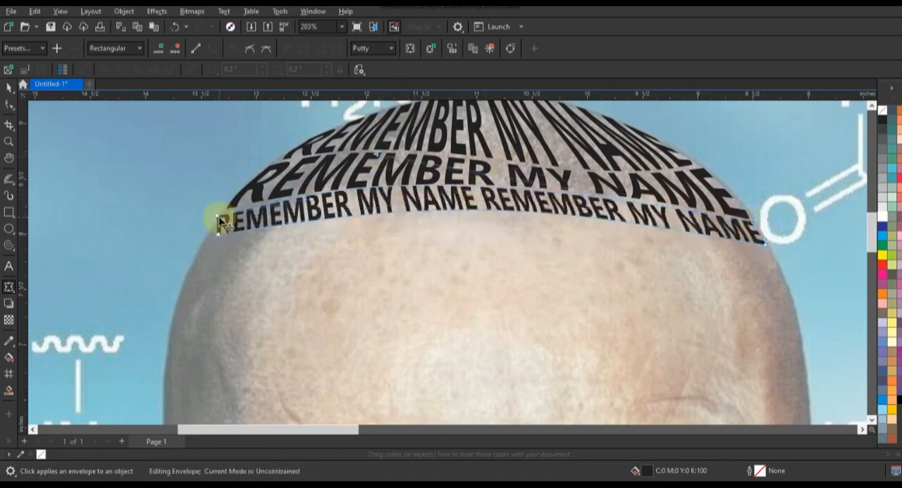
Duplicate the curved third text line just below itself to start the fourth line
drag(218, 234, 594, 344)
click(376, 161)
click(9, 88)
key(F3)
key(F3)
click(259, 211)
key(F2)
drag(524, 192, 517, 212)
right_click(517, 212)
key(F2)
click(523, 210)
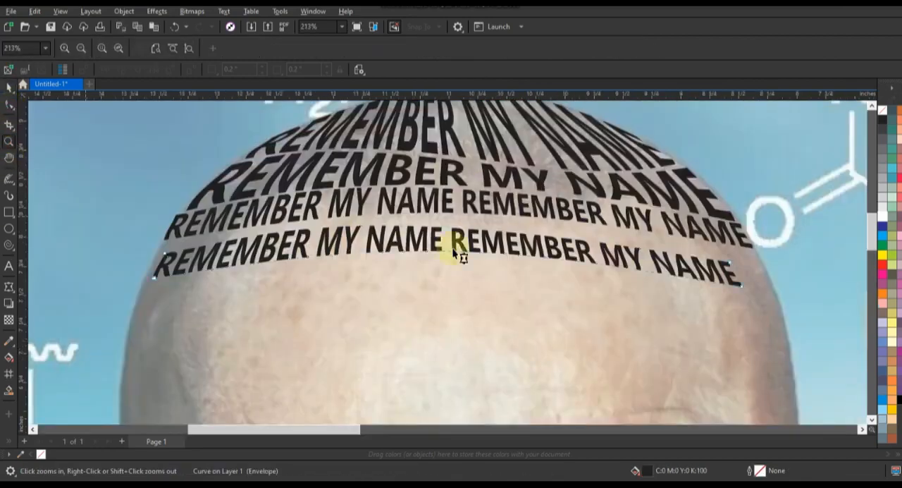
Stretch the fourth line's envelope to the head's edges and arch its upper edge against the third line
click(765, 284)
drag(147, 274, 132, 308)
drag(549, 243, 281, 203)
Duplicate the fourth line below itself and reshape the copy's envelope to meet the line above it
click(9, 87)
drag(448, 247, 430, 318)
right_click(431, 318)
key(F10)
drag(734, 320, 767, 285)
drag(493, 229, 356, 193)
click(375, 213)
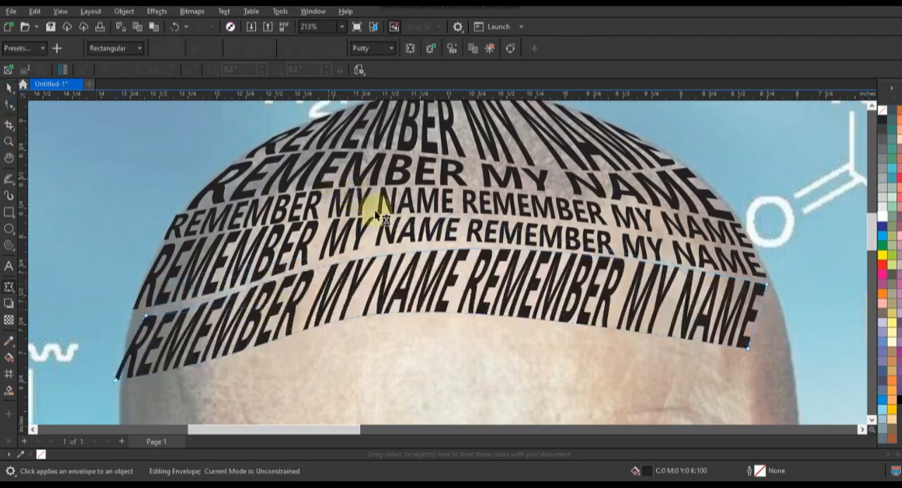
Fit the fifth line's envelope corners to both sides of the head and smooth its upper edge
drag(748, 347, 786, 341)
drag(773, 316, 780, 308)
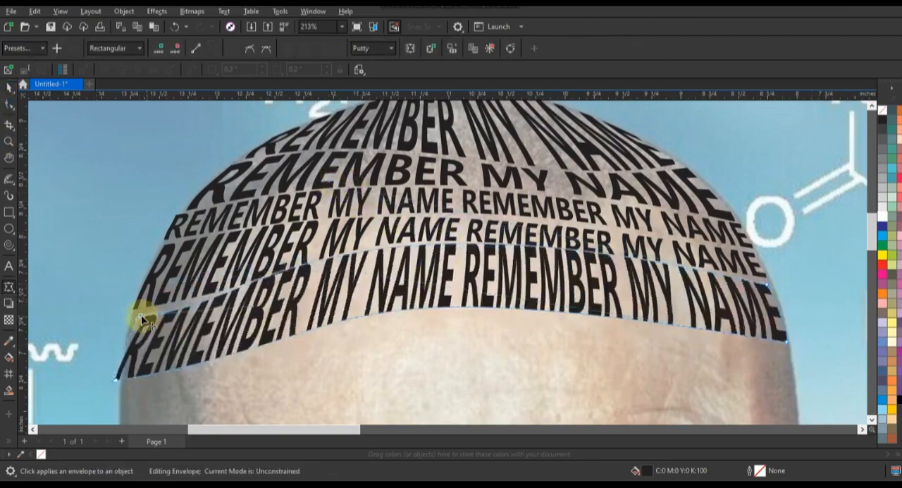
drag(145, 315, 134, 314)
drag(117, 380, 124, 380)
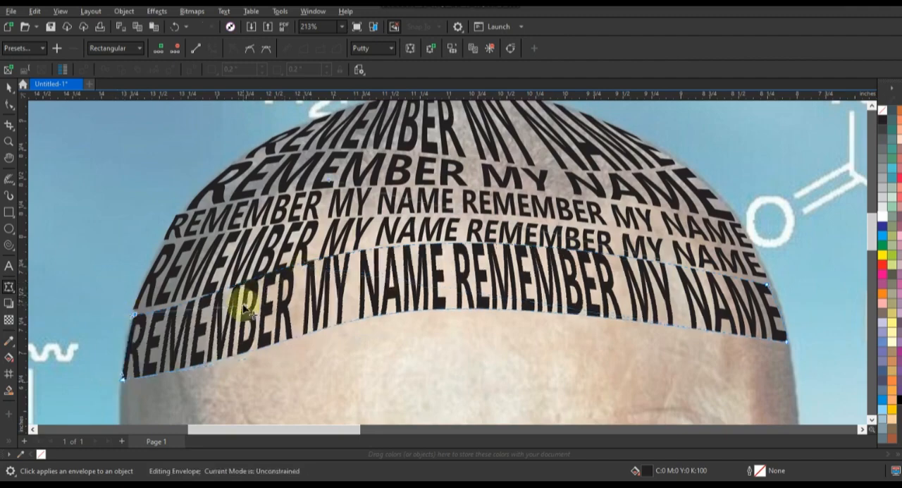
drag(243, 310, 169, 318)
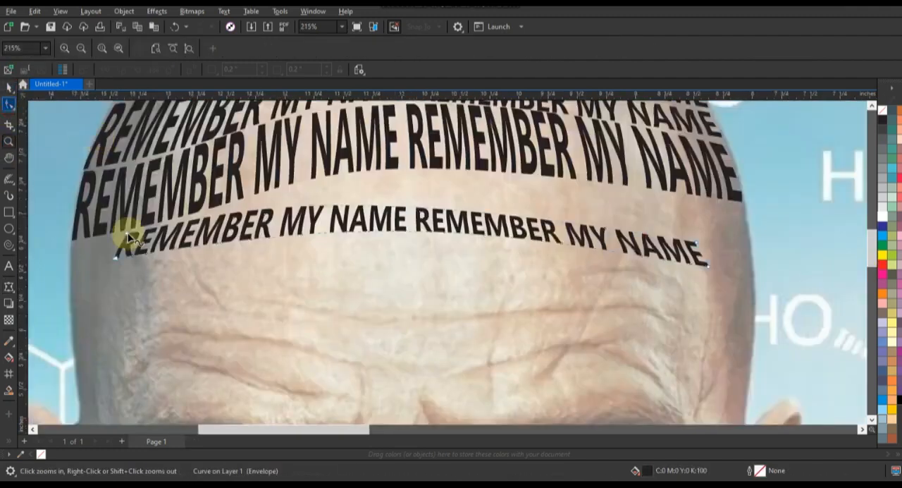
Fit the sixth line's envelope corners to the head's outline and curve its upper edge under the fifth line
drag(124, 229, 74, 242)
drag(709, 266, 749, 248)
drag(697, 243, 742, 207)
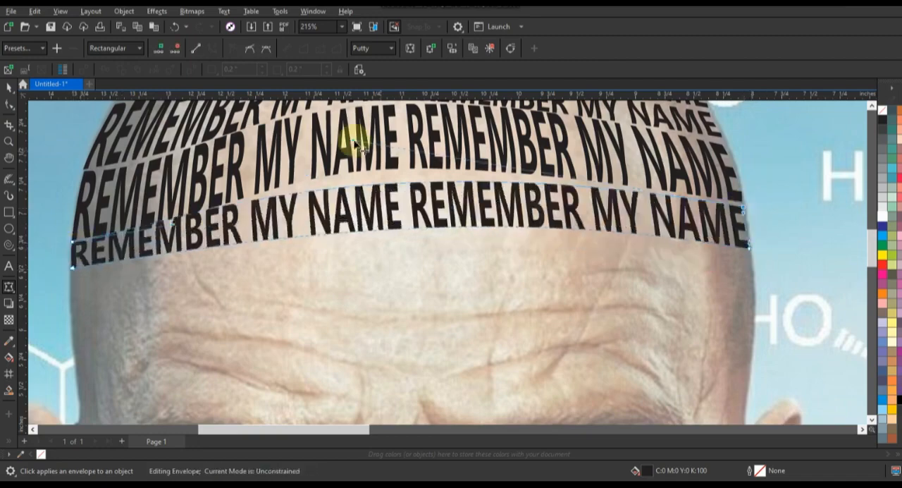
drag(356, 141, 364, 121)
drag(171, 227, 185, 236)
drag(363, 121, 312, 111)
drag(749, 245, 751, 251)
drag(72, 268, 73, 271)
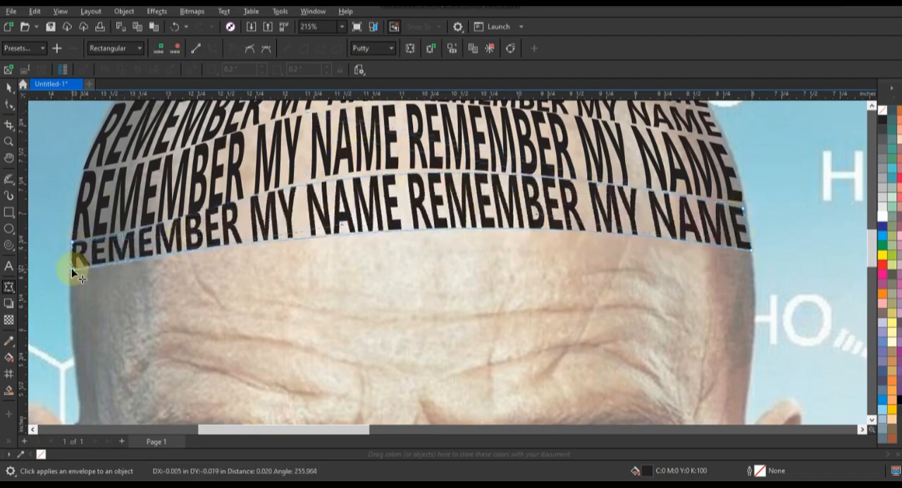
Duplicate the curved text below the sixth line and pull the copy's left envelope corners to the head's edge
click(9, 88)
drag(537, 106, 566, 275)
right_click(566, 276)
click(9, 287)
drag(116, 337, 71, 306)
drag(147, 275, 74, 275)
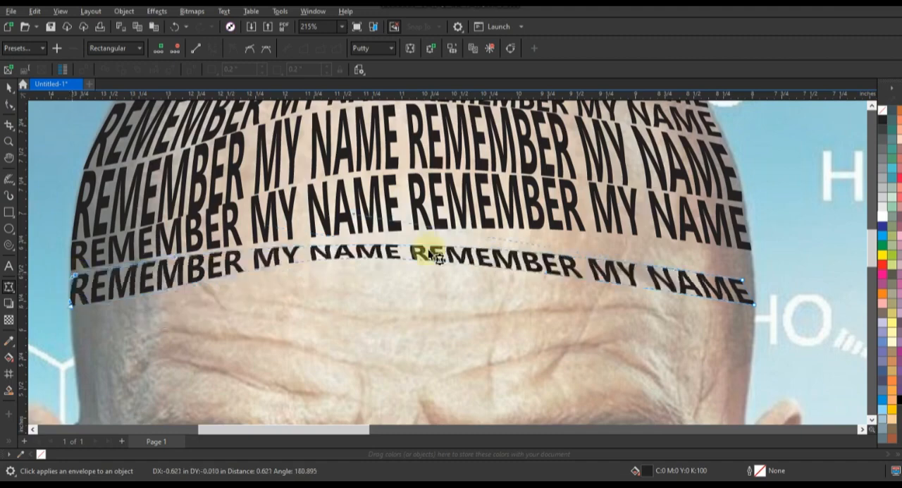
Fit the seventh line's right envelope corners to the head and bring its curved edges up under the sixth line
drag(751, 255, 751, 257)
drag(754, 303, 755, 290)
drag(370, 245, 392, 259)
drag(409, 231, 411, 233)
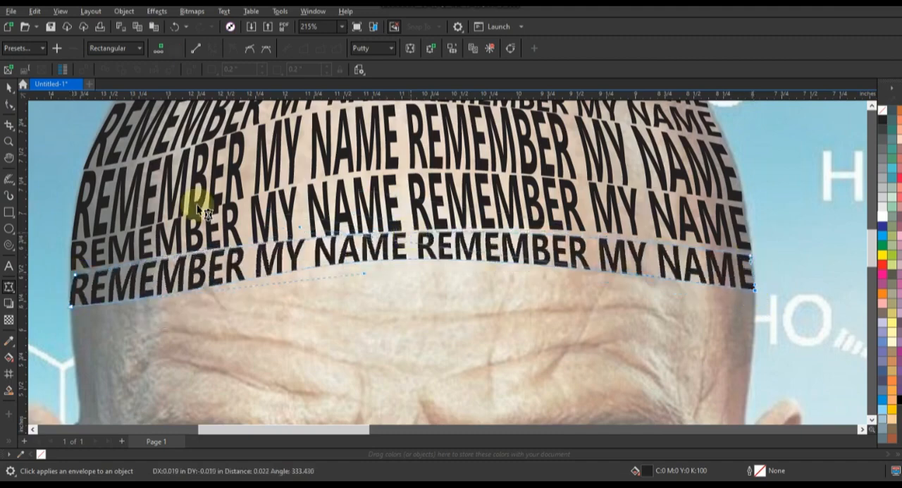
drag(71, 276, 70, 274)
Place a copy of the seventh text line lower on the forehead, above the eyebrows
click(10, 88)
scroll(558, 255, down, 7)
click(303, 233)
click(10, 142)
drag(454, 215, 646, 307)
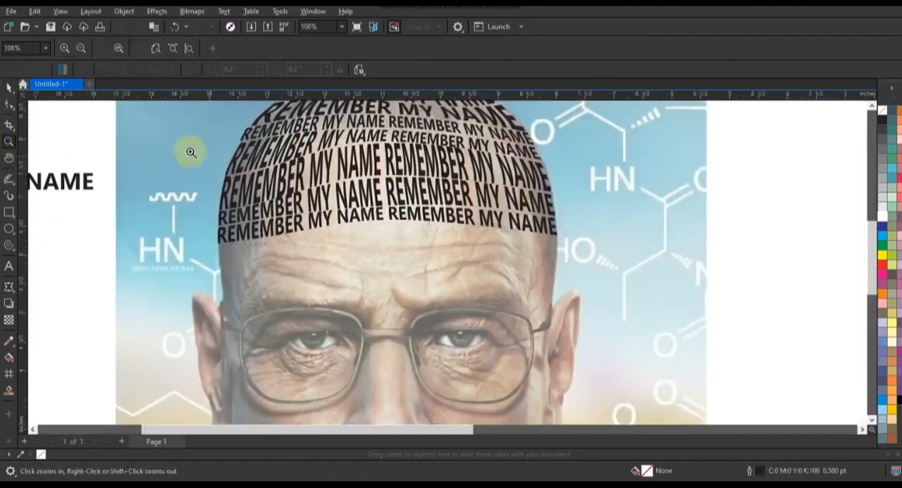
drag(188, 148, 611, 338)
click(9, 88)
drag(276, 225, 285, 268)
right_click(285, 268)
Bend the brow line's envelope edges downward in the middle and fit its left corners to the head
click(9, 286)
drag(427, 263, 428, 339)
drag(416, 240, 415, 310)
drag(125, 265, 160, 315)
drag(150, 273, 144, 276)
Duplicate the downward-curving brow line above itself and fit the copy's envelope between the sides of the head
click(9, 88)
drag(345, 322, 350, 297)
right_click(350, 296)
click(9, 287)
drag(149, 252, 143, 256)
drag(394, 321, 395, 313)
drag(716, 267, 711, 248)
drag(714, 265, 712, 264)
Duplicate the upper downward-curving brow line higher on the forehead and fit the copy's end corners to the sides of the head
click(12, 93)
drag(385, 342, 408, 321)
right_click(409, 322)
click(10, 287)
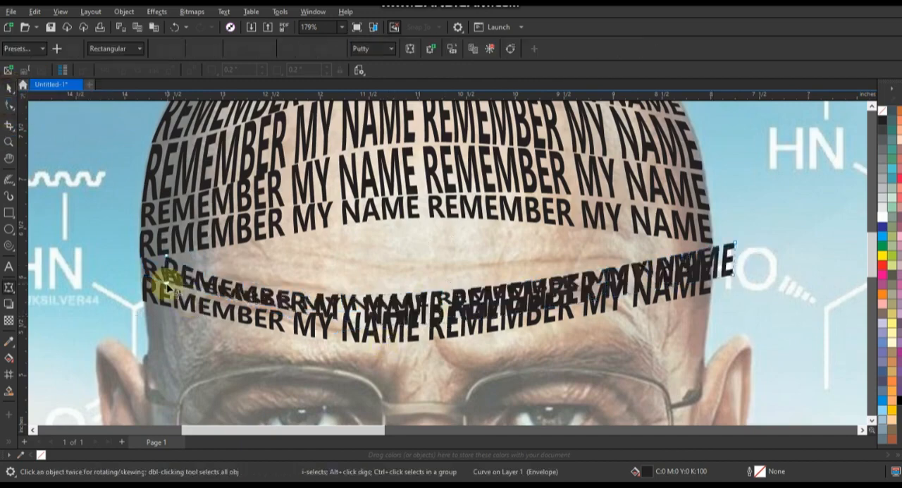
drag(166, 280, 165, 265)
drag(735, 246, 710, 247)
drag(733, 273, 710, 260)
Bulge the copy's upper and lower envelope edges to fill the lens-shaped gap between the forehead lines and refine its right end
drag(427, 291, 427, 226)
drag(207, 263, 209, 253)
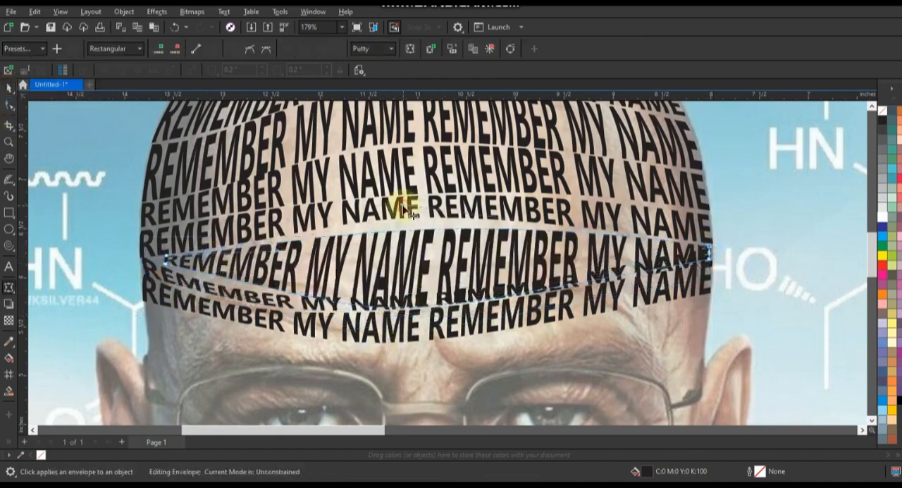
drag(407, 228, 410, 223)
drag(415, 322, 430, 320)
drag(343, 322, 342, 322)
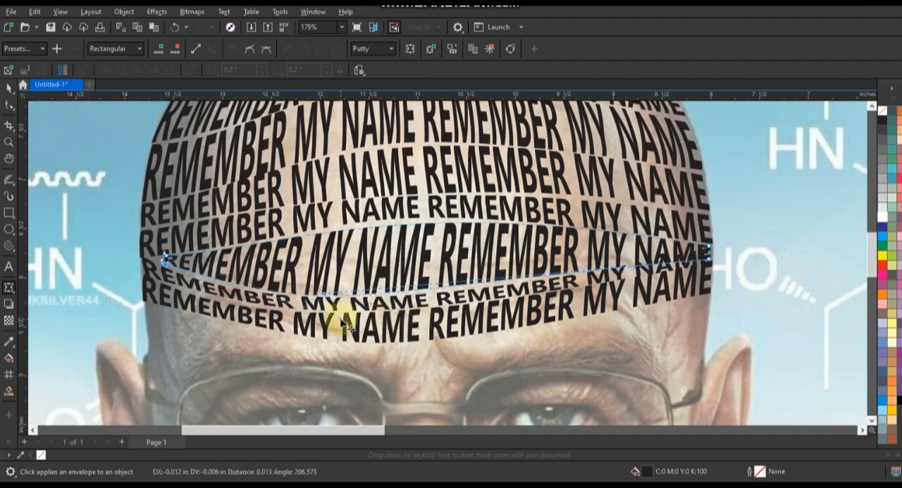
drag(710, 257, 713, 255)
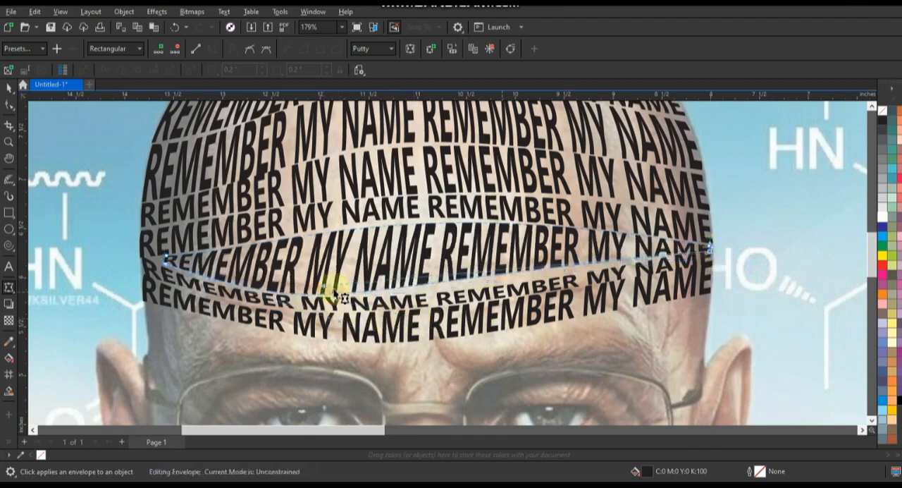
Place a scaled-down copy of the plain REMEMBER MY NAME text over the left eyebrow and start its envelope
click(9, 88)
scroll(320, 249, down, 2)
click(77, 176)
click(9, 143)
drag(83, 176, 647, 393)
drag(82, 137, 579, 309)
key(space)
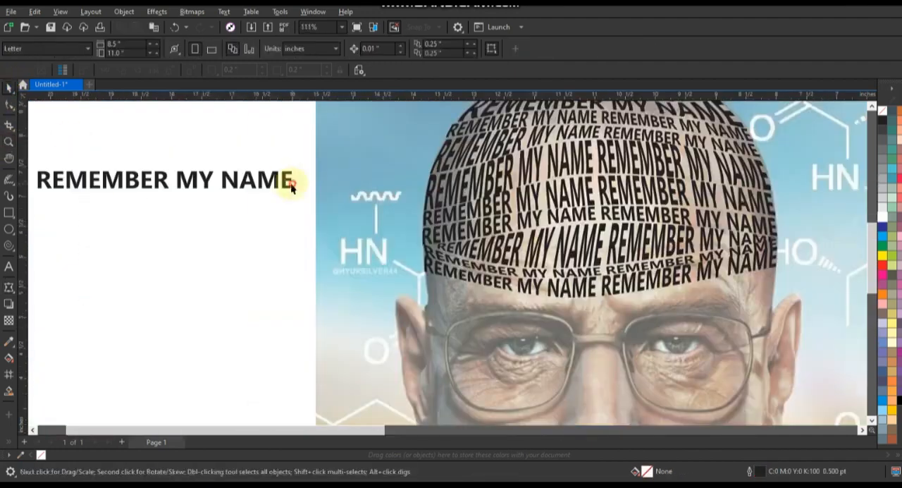
right_click(625, 332)
drag(293, 182, 501, 334)
drag(437, 324, 494, 288)
click(9, 143)
click(607, 278)
click(9, 287)
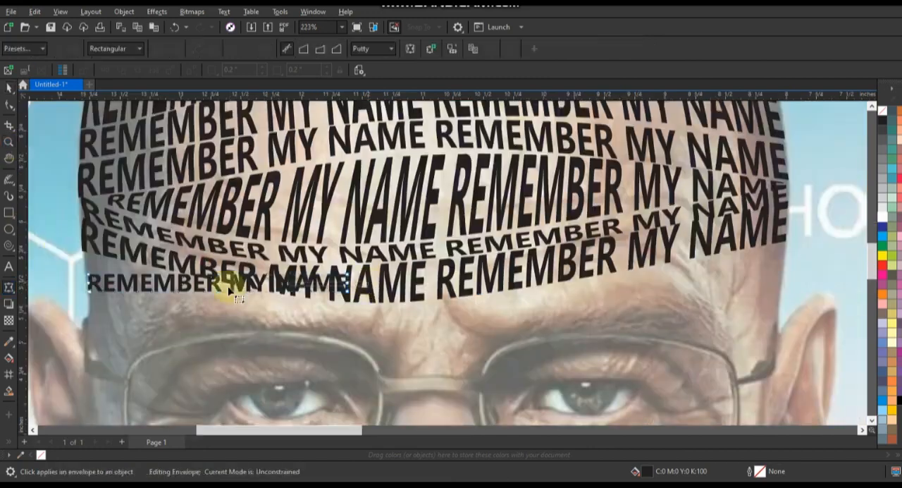
Slope the eyebrow text's envelope down toward the nose bridge and curve its edges to follow the brow line above
drag(346, 293, 385, 353)
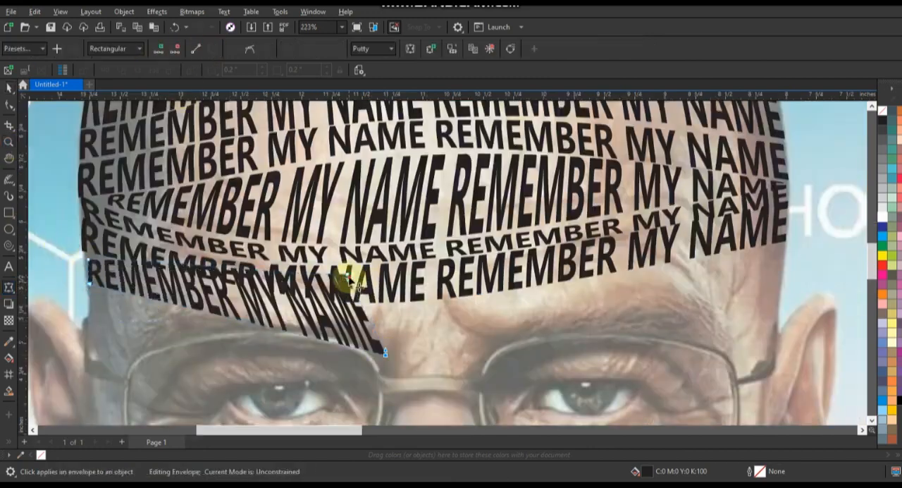
drag(346, 275, 384, 316)
mouse_move(175, 266)
mouse_down()
mouse_move(185, 287)
mouse_move(176, 278)
mouse_up()
drag(88, 260, 84, 254)
drag(384, 316, 386, 312)
drag(386, 353, 387, 352)
drag(387, 340, 408, 364)
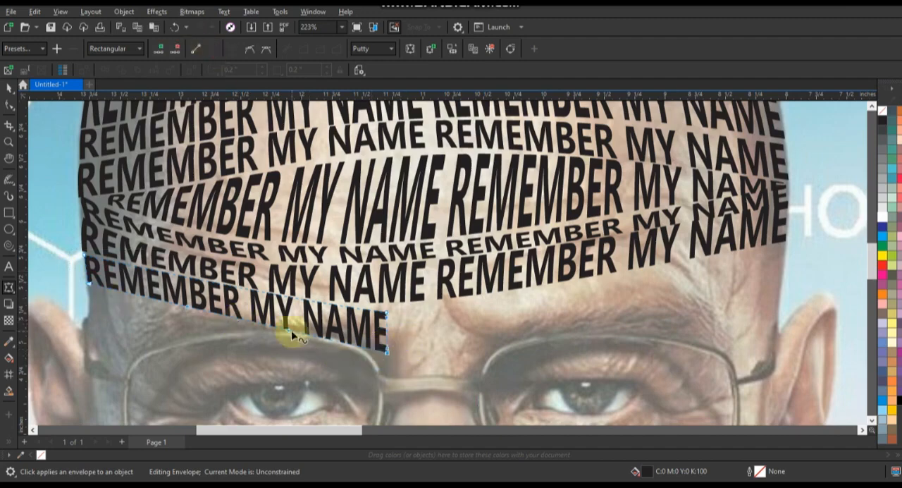
drag(291, 331, 292, 310)
drag(187, 306, 175, 337)
Duplicate the left eyebrow line below itself and shrink the copy to fit above the outer part of the glasses
key(space)
drag(243, 308, 247, 346)
right_click(247, 346)
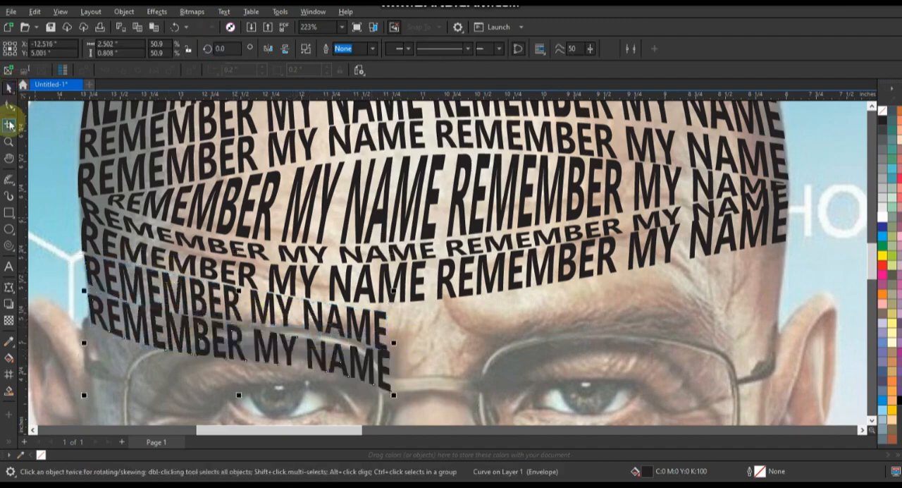
drag(393, 395, 231, 339)
key(space)
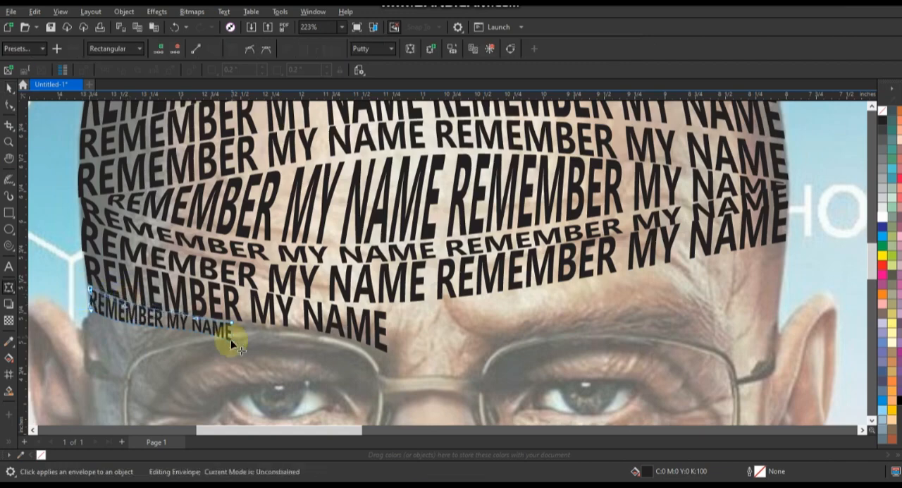
Place a copy of the small left-temple text line inside the left lens of the glasses
click(9, 141)
scroll(416, 243, down, 3)
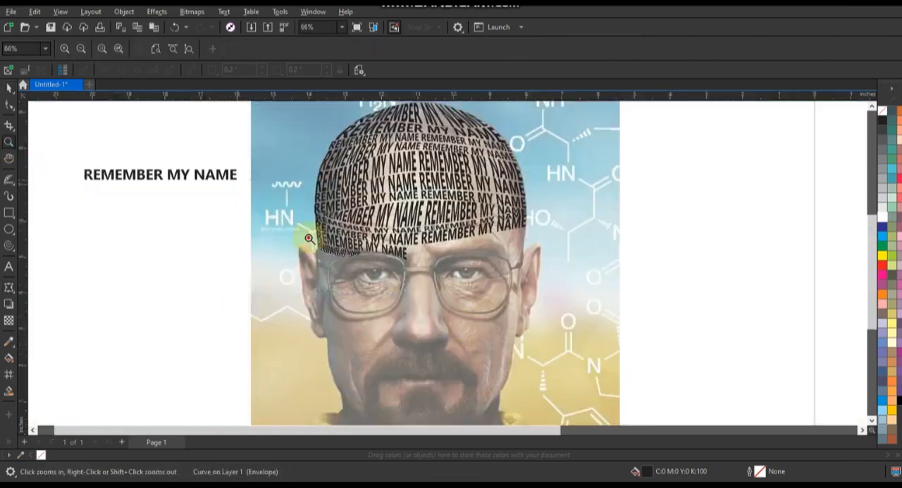
drag(308, 238, 539, 353)
drag(248, 178, 565, 366)
key(space)
drag(316, 186, 453, 324)
right_click(355, 262)
Stretch the lens line's envelope across the lower lens and curve its edges to follow the bottom rim
key(space)
drag(388, 256, 463, 289)
drag(267, 250, 291, 360)
drag(416, 339, 410, 368)
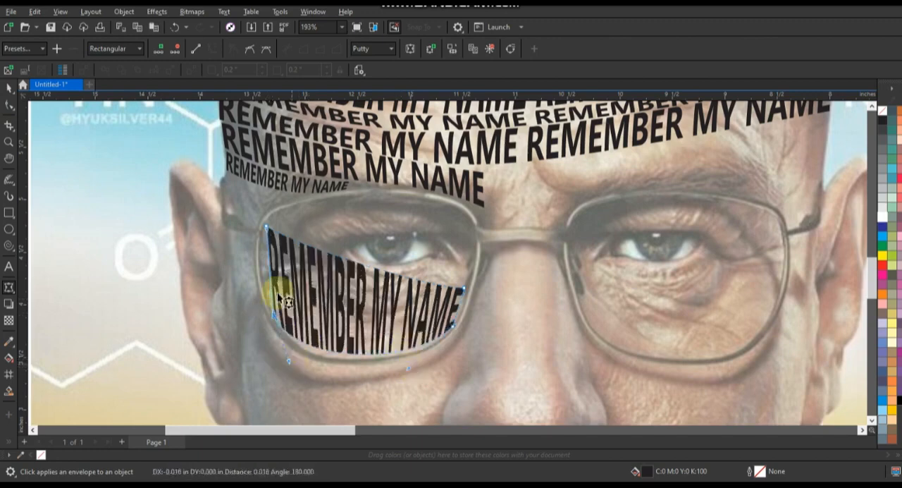
drag(272, 283, 264, 281)
drag(324, 249, 327, 299)
drag(351, 354, 349, 358)
Copy the small left-temple line into the left lens and warp its envelope along the top of the lower lens line
click(9, 88)
drag(285, 180, 329, 243)
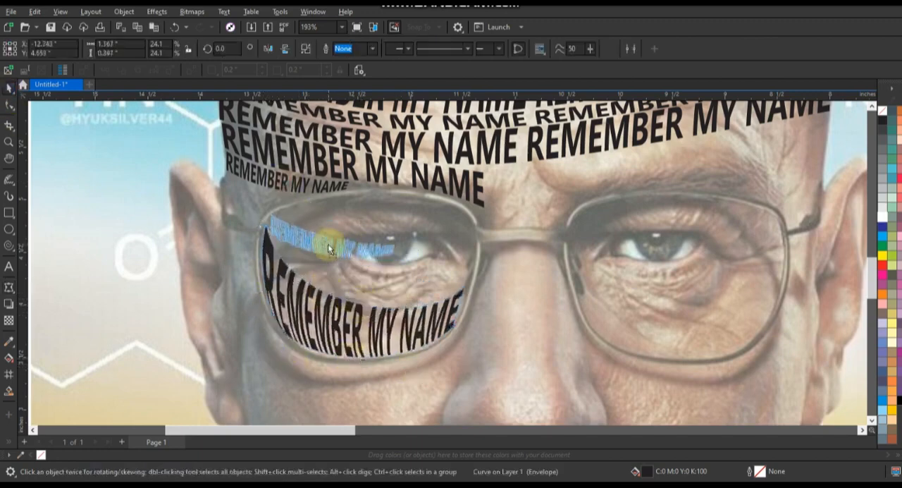
right_click(329, 244)
click(9, 105)
drag(393, 253, 462, 287)
drag(394, 243, 463, 280)
drag(365, 263, 367, 280)
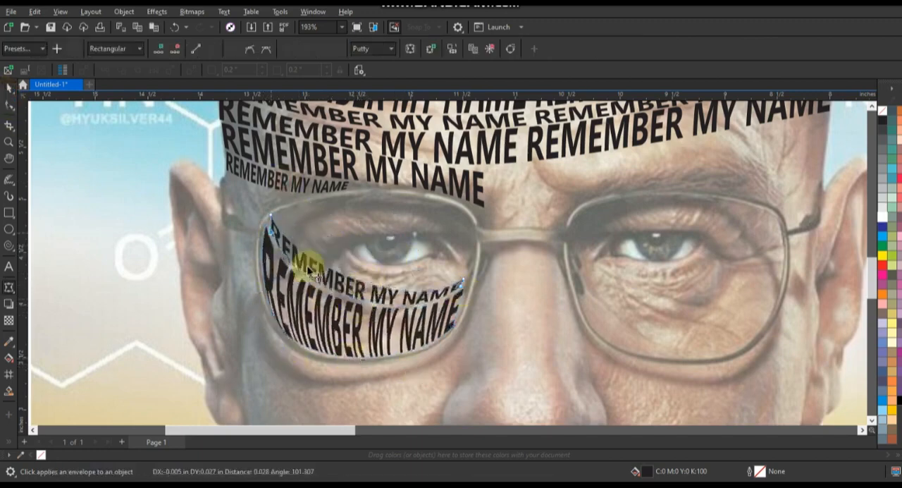
drag(307, 270, 272, 246)
Duplicate the second lens line above itself, shrink the copy under the left eye and adjust its left end
click(10, 88)
right_click(431, 290)
drag(465, 307, 437, 279)
click(9, 105)
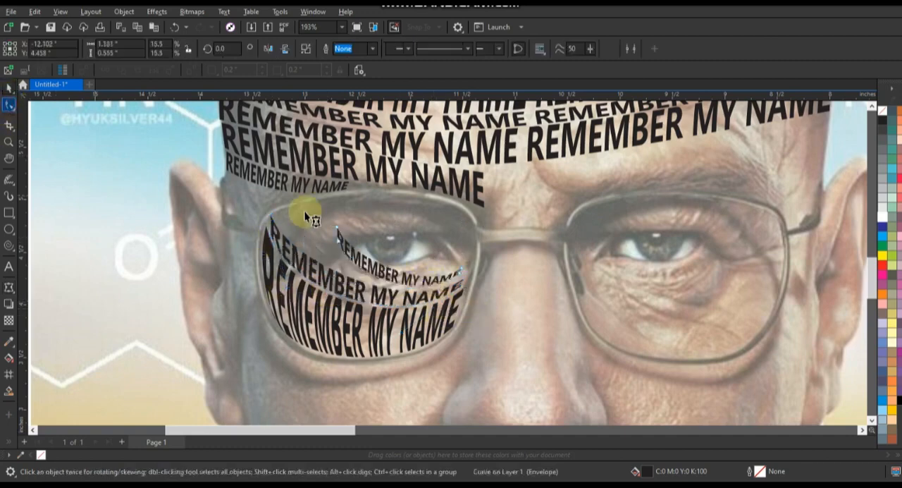
drag(337, 227, 349, 275)
Duplicate the second lens line into the upper left lens and arch the copy's envelope along the top rim
key(space)
right_click(349, 276)
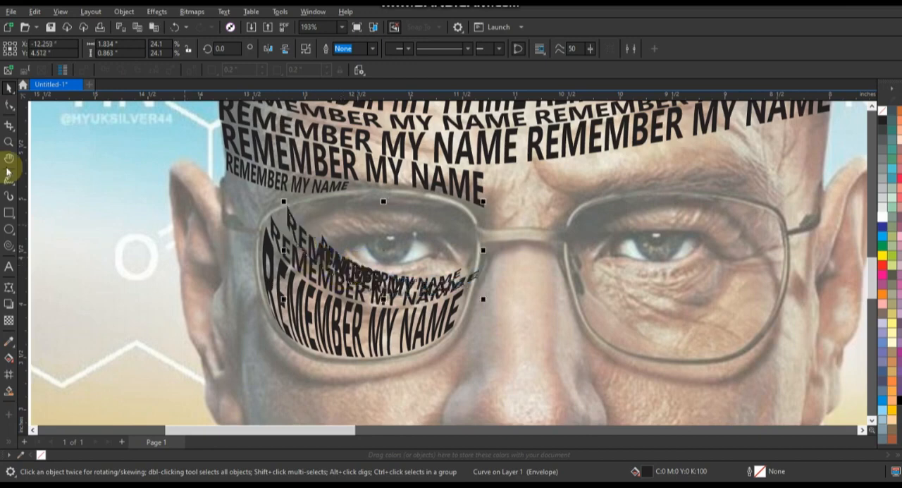
click(9, 105)
drag(479, 272, 474, 243)
drag(403, 260, 463, 184)
drag(323, 240, 346, 200)
drag(312, 286, 423, 227)
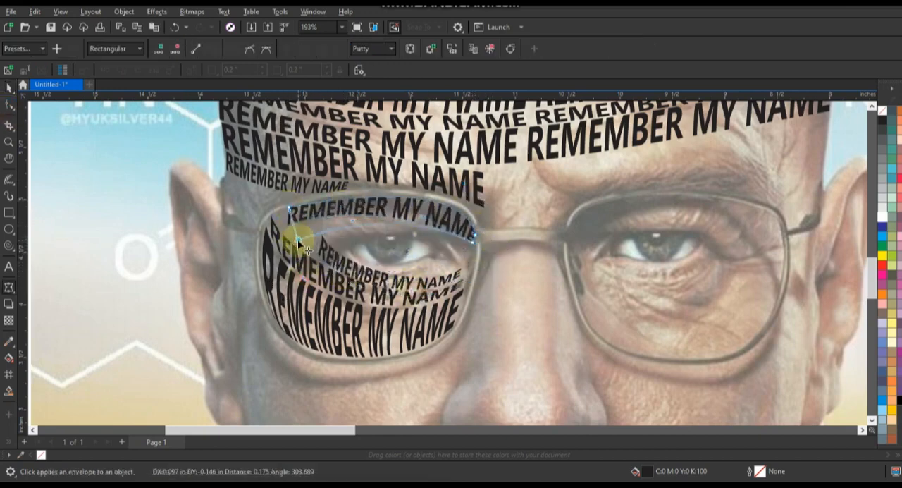
Refine the arched line's lower edge and end corners so it fills the space between the upper rim and the eye
drag(352, 221, 354, 217)
drag(289, 210, 295, 241)
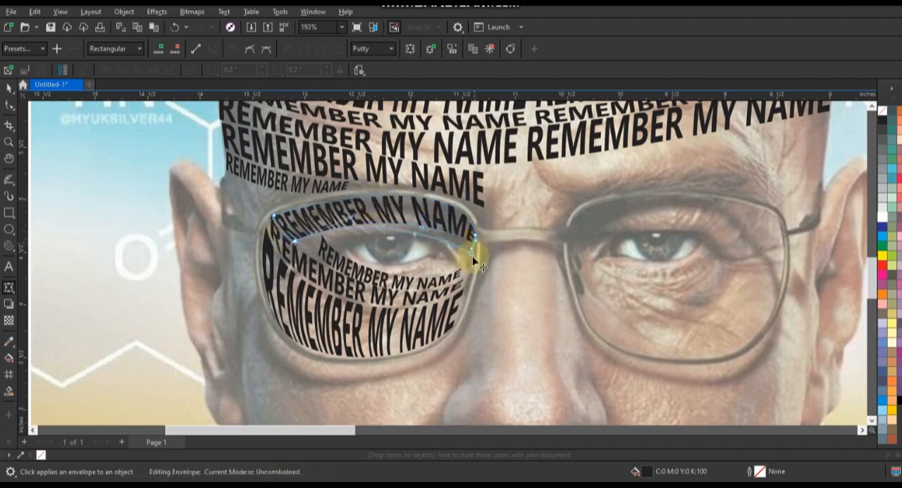
drag(472, 254, 468, 262)
drag(473, 248, 478, 250)
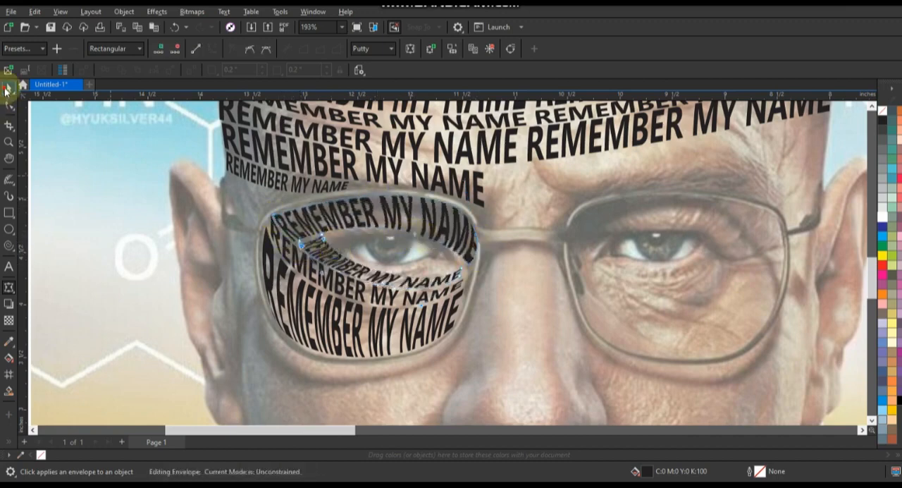
Duplicate the under-eye line above itself and fit the copy's left envelope corners to the lower eyelid
click(6, 90)
drag(409, 276, 460, 262)
right_click(418, 263)
click(9, 107)
drag(339, 247, 342, 255)
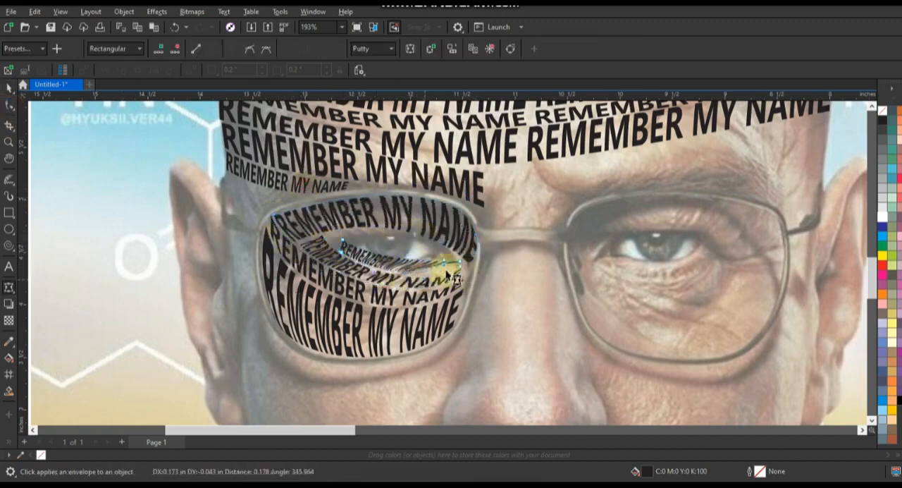
click(9, 143)
drag(320, 189, 486, 303)
click(9, 107)
drag(276, 243, 237, 219)
drag(262, 260, 236, 251)
Duplicate the lower eyelid line and reshape the copy's envelope into an arch along the left eye's upper lid
click(8, 89)
drag(482, 315, 506, 299)
right_click(506, 300)
click(9, 107)
drag(451, 284, 448, 221)
drag(629, 283, 600, 285)
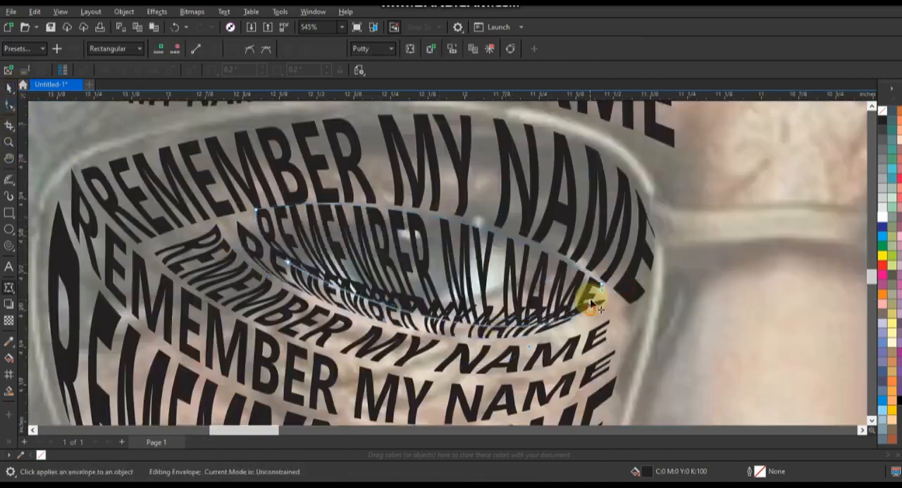
drag(451, 316, 430, 247)
drag(289, 261, 299, 257)
drag(256, 209, 256, 204)
Duplicate the upper eyelid line onto the left eyeball and pull the copy's envelope corners in to the eye's ends
click(8, 89)
drag(473, 246, 540, 292)
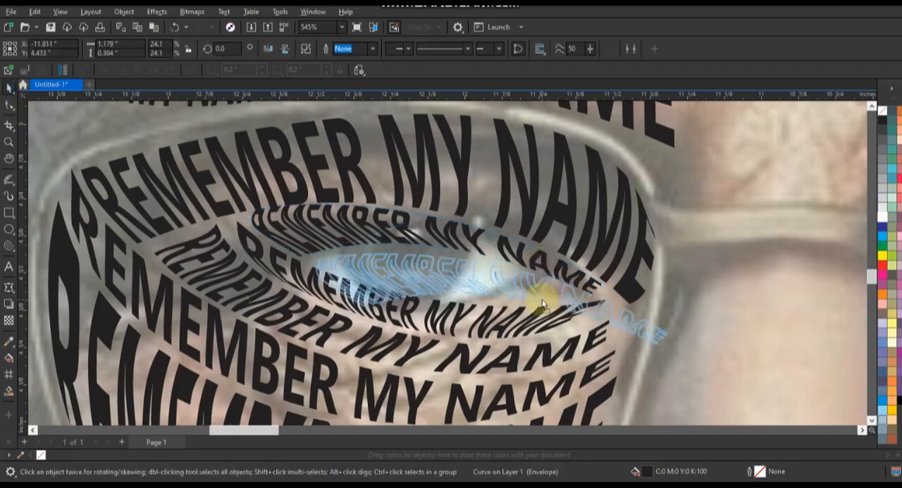
right_click(541, 293)
click(9, 106)
drag(367, 306, 347, 279)
drag(658, 342, 579, 303)
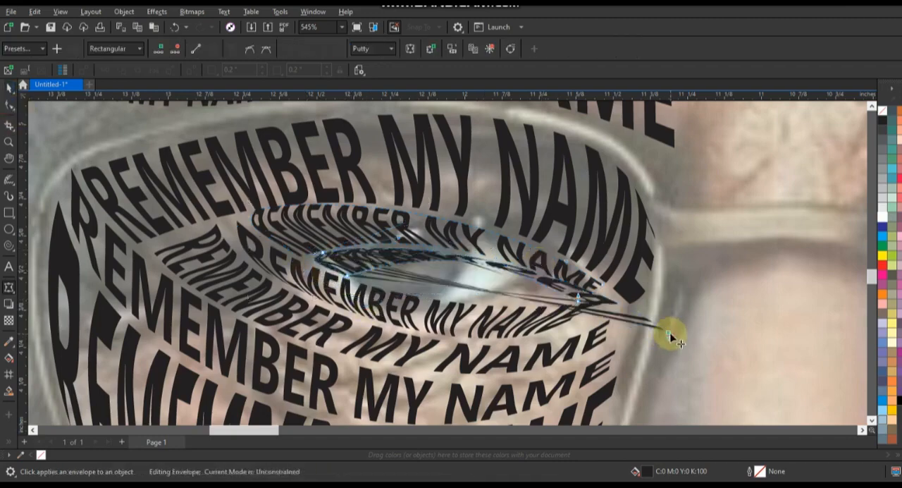
drag(668, 332, 600, 288)
Bend the eyeball line's upper and lower envelope edges to fill the opening between the two eyelid lines
drag(496, 295, 472, 298)
drag(514, 267, 488, 247)
drag(393, 254, 374, 244)
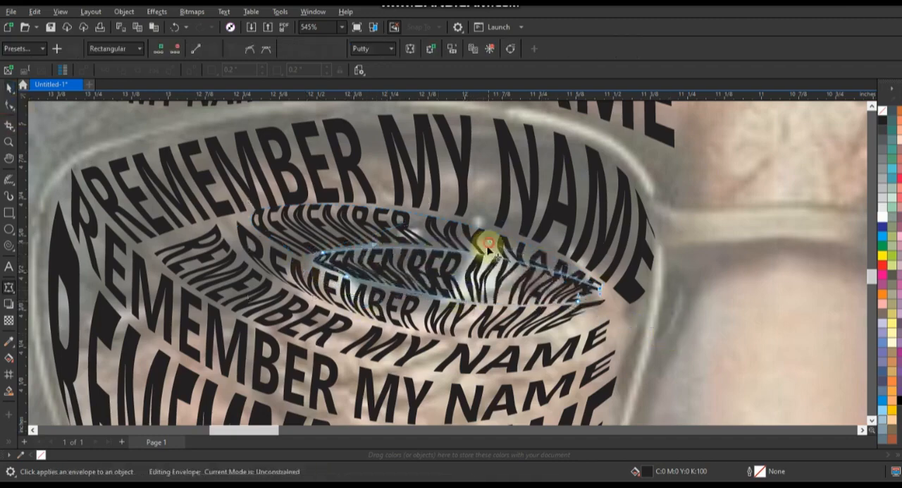
drag(489, 242, 478, 259)
drag(579, 302, 599, 301)
drag(478, 259, 574, 298)
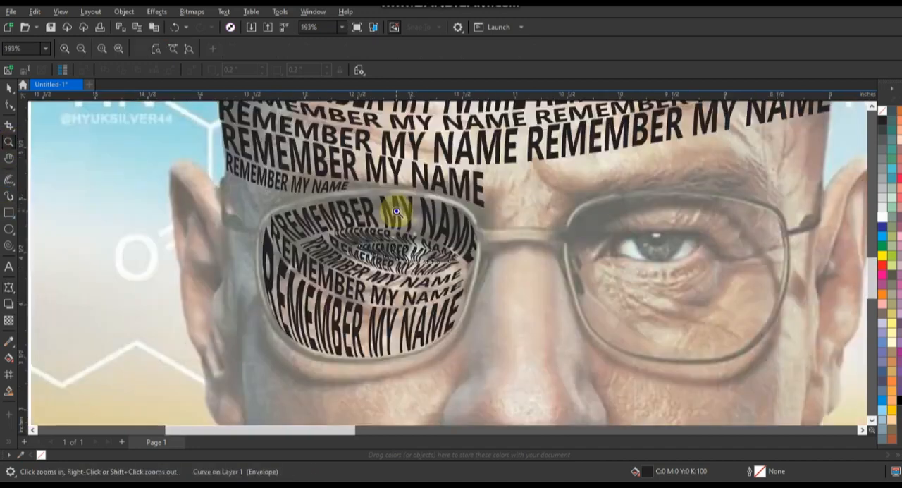
Place a copy of the left eyebrow line over the right eyebrow and stretch its envelope to the side of the head
scroll(525, 379, down, 3)
scroll(179, 185, up, 2)
drag(527, 329, 162, 138)
drag(368, 204, 645, 162)
right_click(565, 244)
click(9, 285)
drag(591, 264, 641, 239)
drag(462, 262, 586, 216)
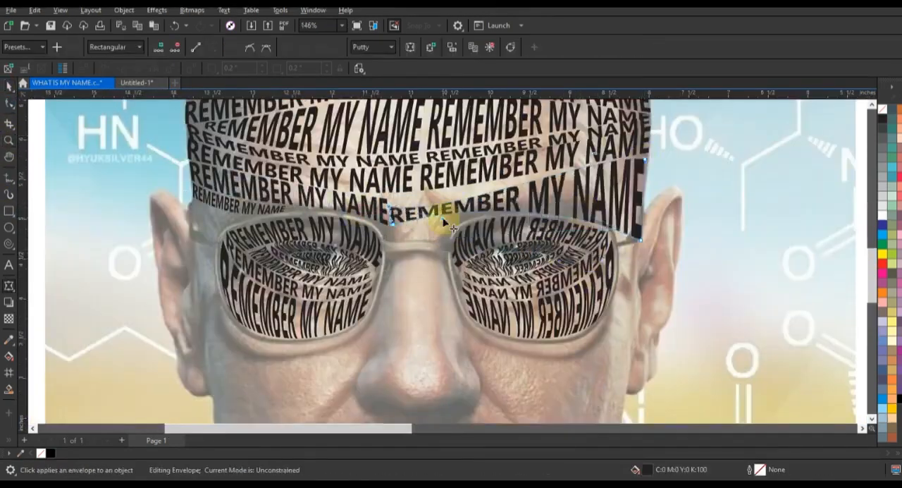
Align the right eyebrow line's upper edge with the brow line above and fine-tune its end corners
drag(392, 204, 465, 220)
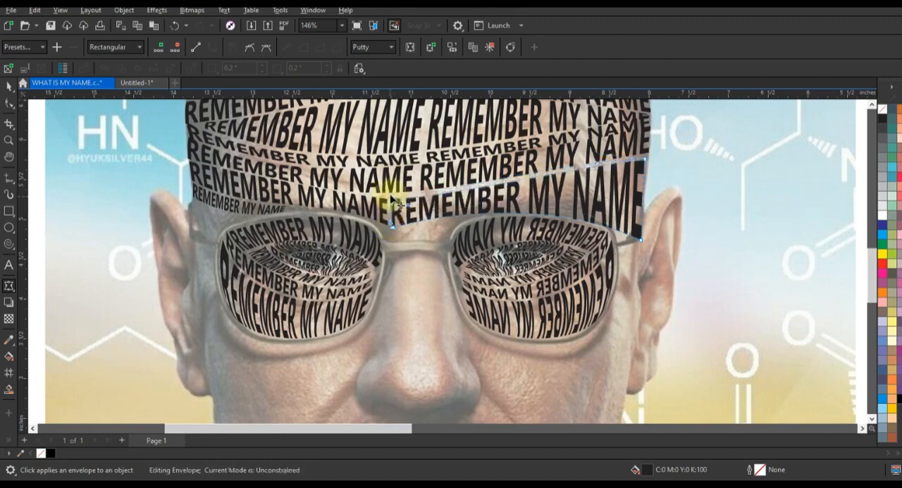
drag(391, 196, 388, 195)
drag(645, 161, 647, 159)
drag(641, 240, 639, 238)
key(space)
Place a copy of the small left-temple line on the nose bridge and fit its envelope corners between the lenses
click(226, 205)
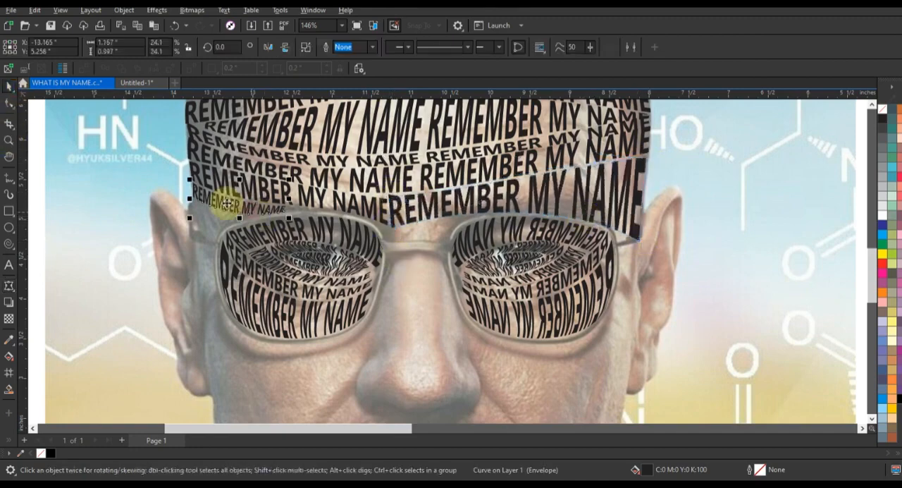
scroll(412, 269, up, 4)
key(space)
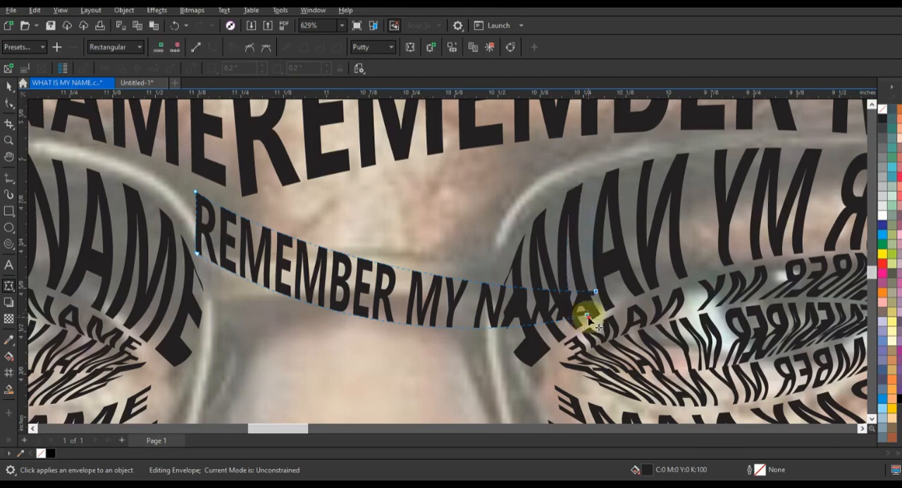
drag(587, 317, 581, 167)
drag(196, 191, 197, 202)
drag(197, 253, 236, 292)
Curve the nose-bridge line's upper edge along the eyebrow text and bring its lower edge up to match
drag(327, 215, 330, 166)
drag(198, 202, 198, 210)
click(219, 291)
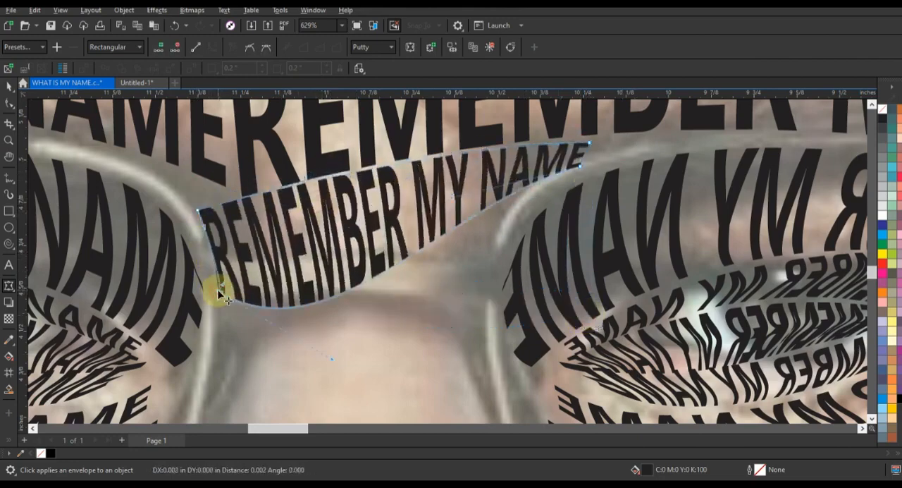
drag(335, 361, 286, 240)
Place a copy of the nose-bridge line beneath it and pull its envelope corners in between the two lenses
click(9, 88)
drag(422, 192, 351, 234)
right_click(351, 234)
click(9, 286)
drag(158, 242, 116, 345)
drag(150, 332, 247, 346)
drag(508, 206, 479, 261)
drag(224, 268, 218, 296)
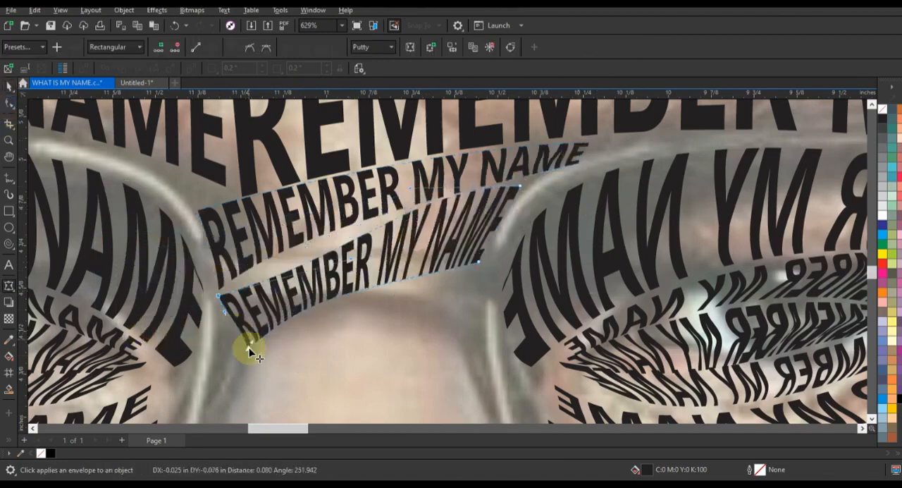
Shape the lower nose-bridge line's lower edge along the glasses bridge and fine-tune its left end corners
drag(248, 347, 228, 316)
drag(353, 257, 246, 266)
drag(513, 243, 475, 293)
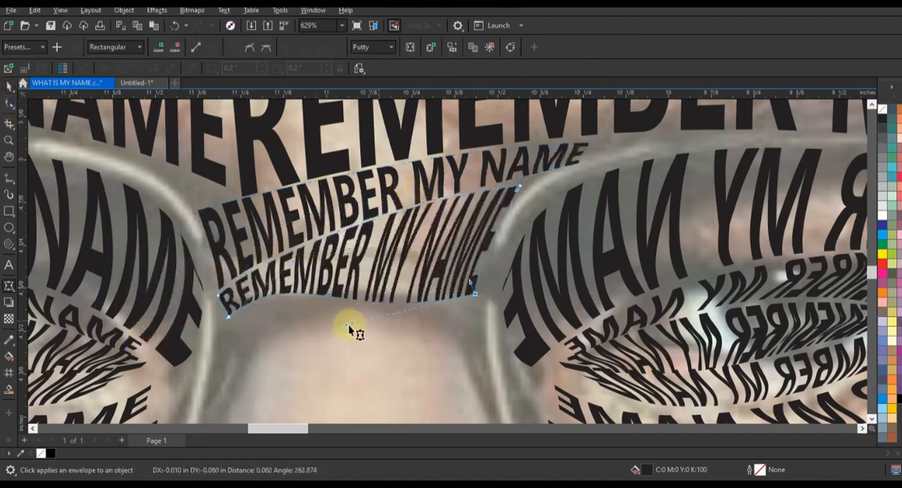
drag(349, 326, 384, 263)
drag(218, 296, 221, 289)
drag(227, 316, 226, 314)
click(9, 87)
scroll(453, 196, down, 6)
click(457, 250)
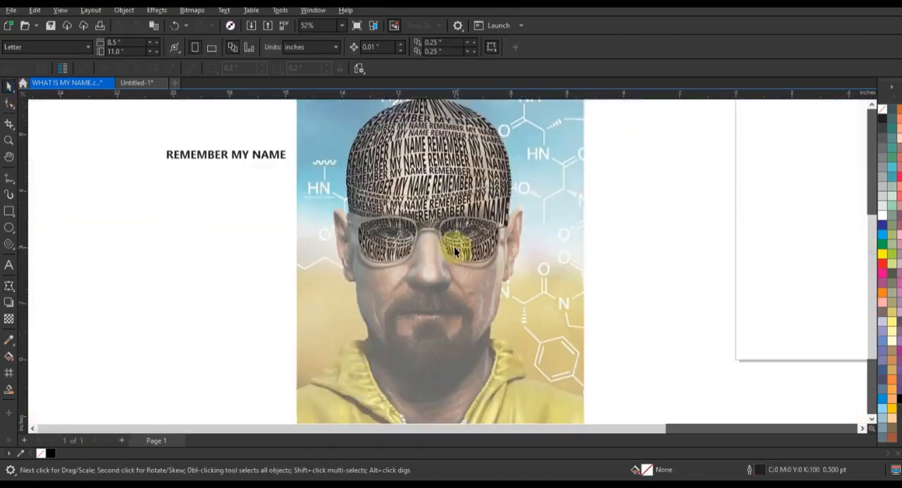
Rotate a small REMEMBER MY NAME line to 270° and place it vertically down the nose
click(9, 140)
drag(346, 207, 587, 322)
click(9, 86)
click(328, 314)
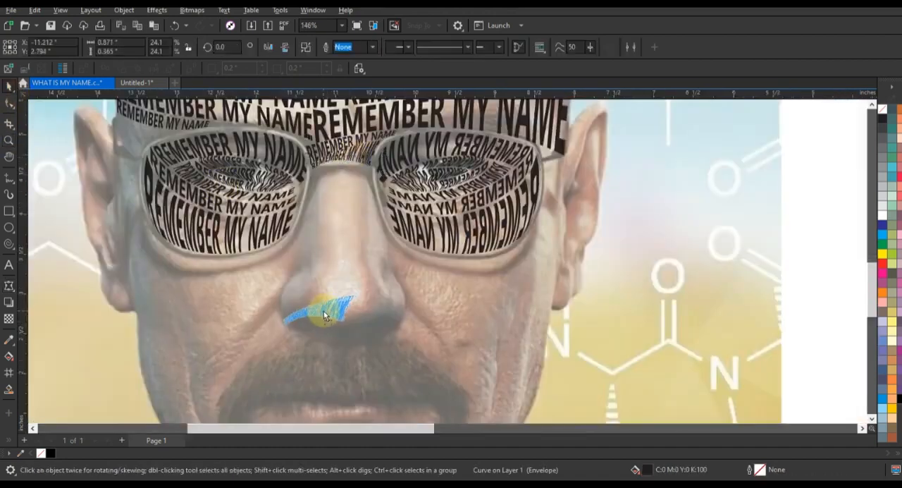
click(488, 274)
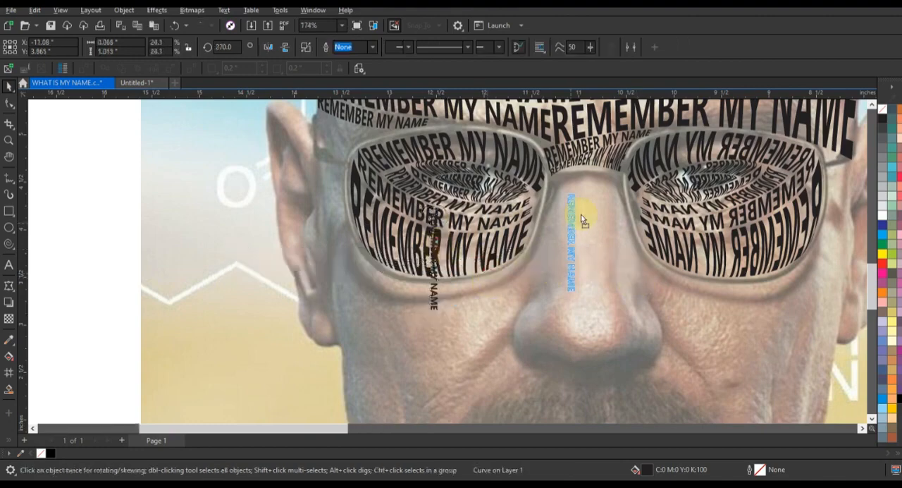
drag(591, 233, 624, 358)
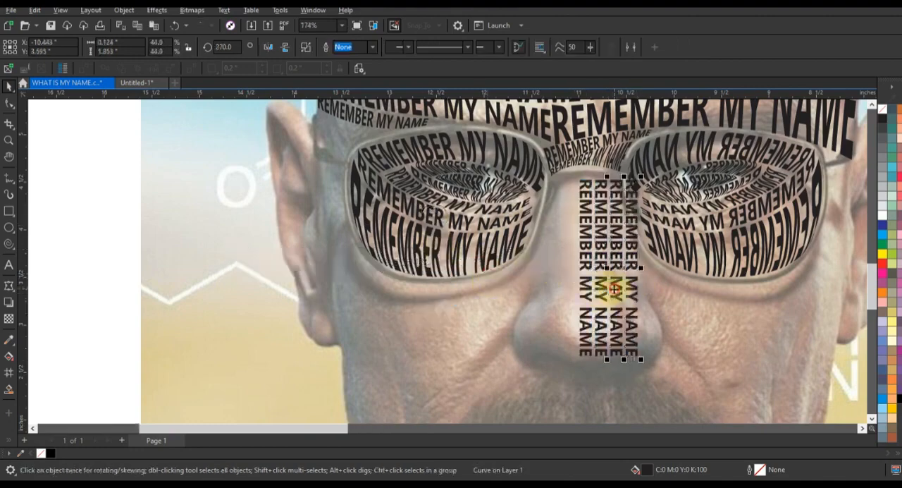
Center the four vertical lines on the nose and widen them together to span its bridge
shift+click(599, 290)
shift+click(585, 290)
drag(601, 291, 570, 292)
drag(610, 268, 626, 267)
click(357, 48)
Apply an envelope to the nose block, remove its surplus side and lower nodes, and narrow and arch its upper end
click(9, 285)
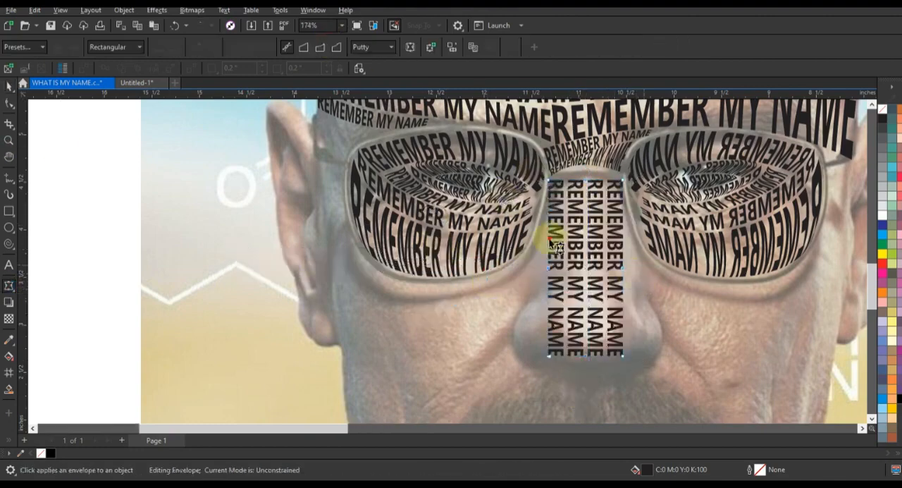
drag(549, 241, 652, 388)
key(Delete)
drag(549, 180, 557, 181)
drag(623, 181, 616, 181)
drag(588, 181, 586, 174)
Flare the nose block's side toward the nostrils and round its lower edge around the nose tip
drag(549, 301, 515, 309)
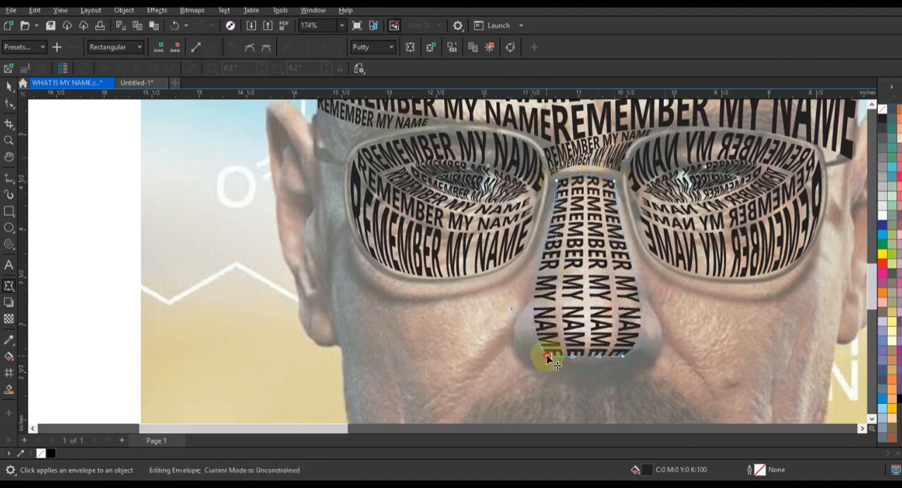
drag(572, 356, 575, 372)
drag(599, 356, 598, 368)
click(9, 86)
click(67, 131)
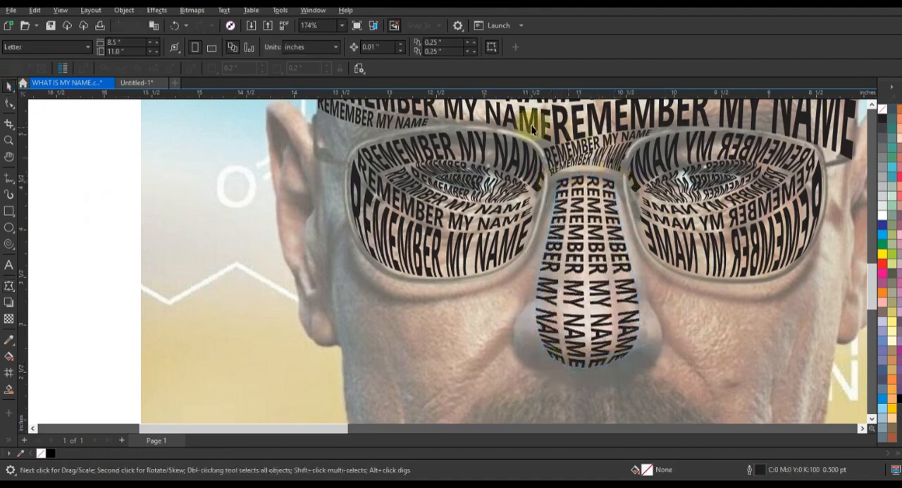
Place a small vertical line over the nose, convert it to curves and copy it along the nose's left side
scroll(518, 279, down, 2)
scroll(612, 303, up, 2)
drag(670, 282, 448, 321)
key(ctrl+q)
click(508, 260)
drag(458, 258, 373, 179)
right_click(372, 179)
Apply an envelope to the left nose-side line, remove its middle end nodes and reposition its upper corner beside the bridge
click(10, 286)
double_click(371, 126)
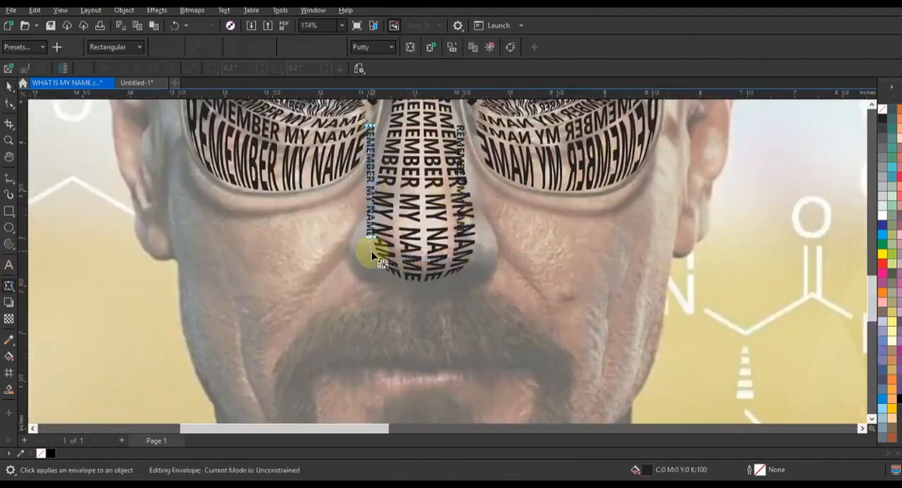
double_click(371, 238)
drag(416, 261, 380, 124)
click(196, 47)
click(214, 47)
Stretch the left nose-side line's envelope down around the nostril and fit its inner edge to the nose block
drag(390, 119, 391, 108)
drag(368, 238, 362, 270)
drag(375, 237, 381, 274)
drag(377, 174, 397, 169)
drag(380, 243, 378, 272)
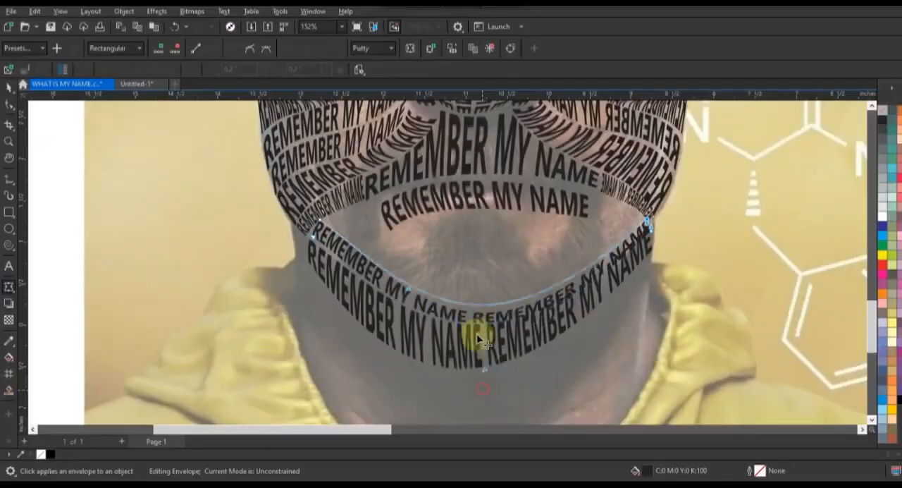
Place a scaled-down copy of the upper chin line above it and reshape its envelope below the lower lip
drag(470, 332, 655, 239)
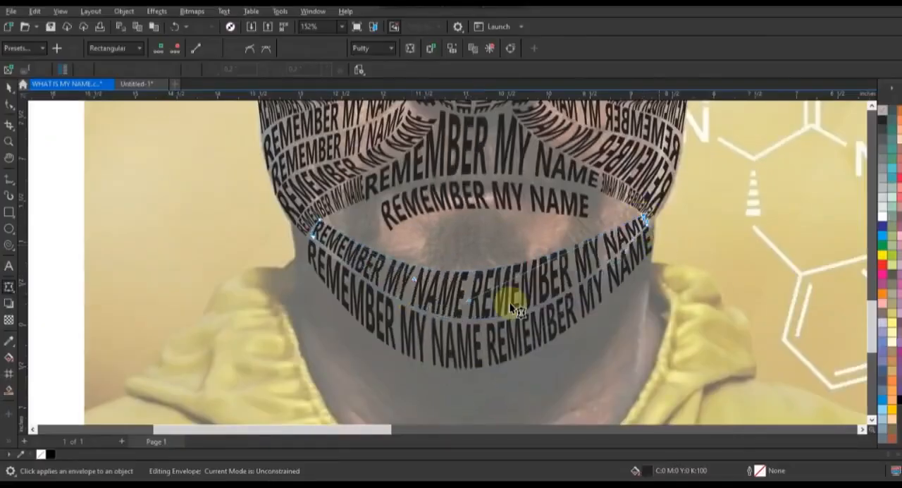
click(9, 86)
key(Delete)
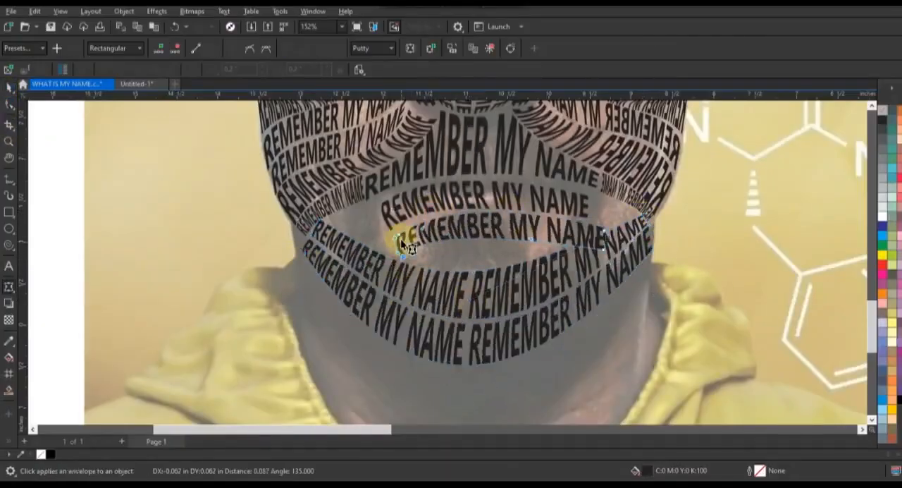
drag(544, 292, 544, 261)
right_click(544, 261)
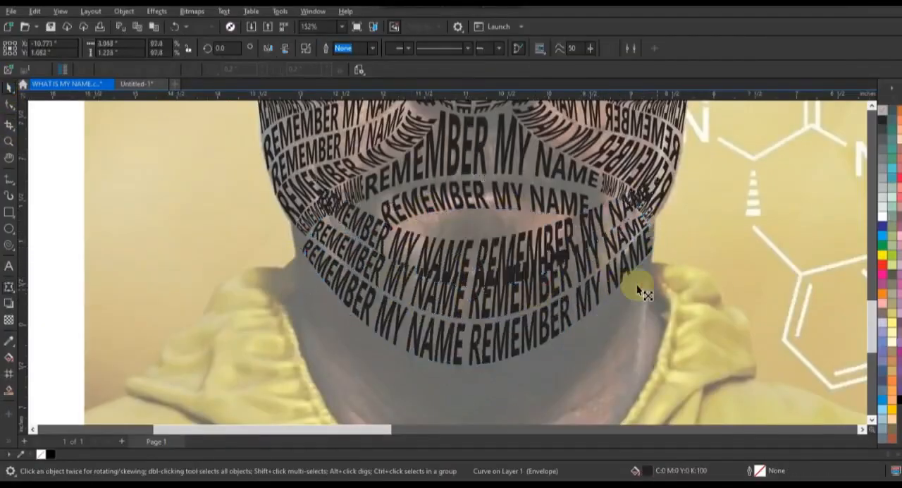
drag(642, 291, 628, 282)
click(9, 105)
drag(506, 255, 501, 243)
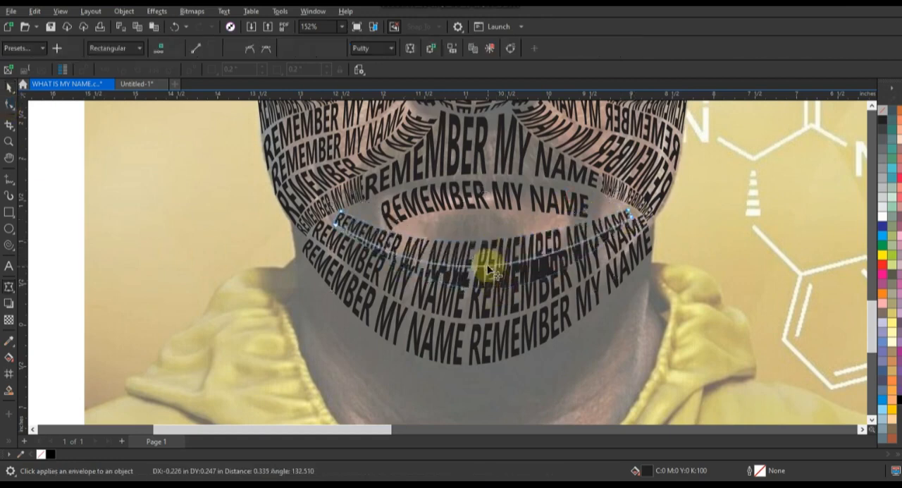
Pull in the lip line's right end and bend its envelope to fill the mouth gap between the neighbouring lines
click(9, 86)
drag(615, 236, 582, 231)
drag(628, 214, 572, 217)
drag(527, 192, 470, 244)
click(6, 143)
click(493, 227)
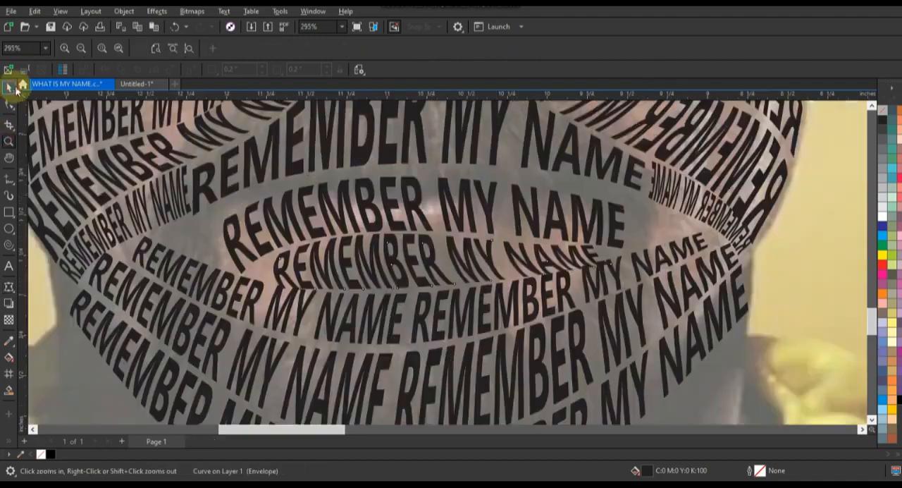
click(10, 88)
click(264, 265)
click(674, 296)
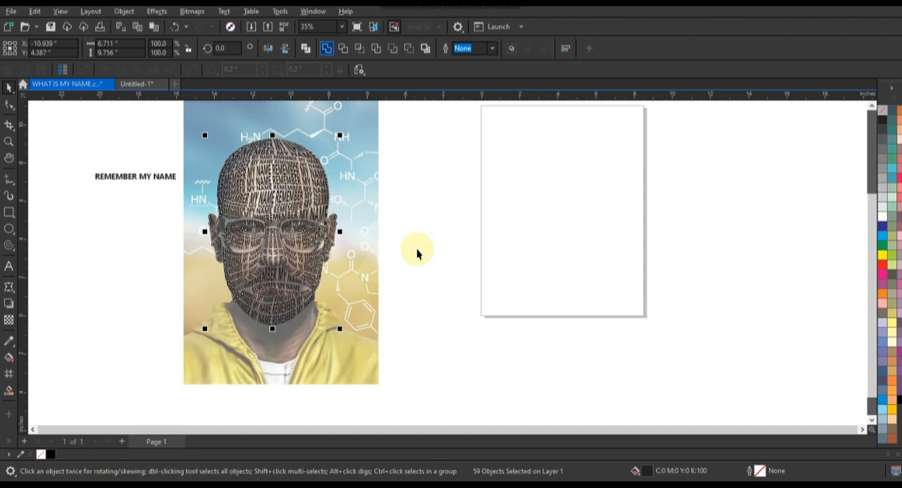
Draw a square about 14.77 in wide beside the portrait and fill it black
click(417, 250)
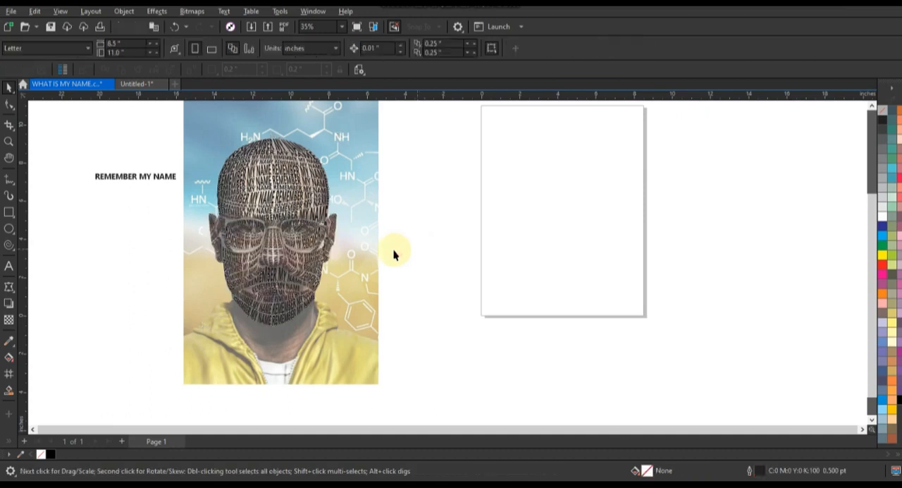
click(9, 212)
drag(409, 116, 554, 397)
click(895, 402)
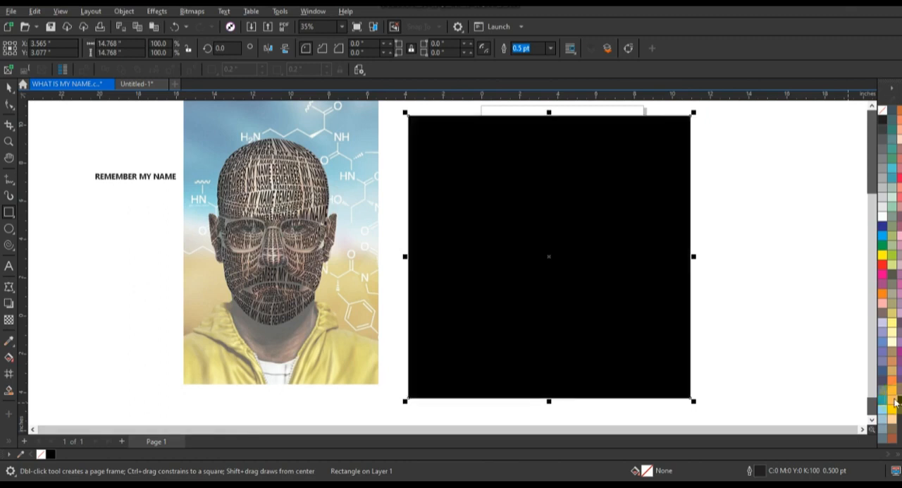
Set the reference photo's transparency to 0
click(63, 239)
click(367, 225)
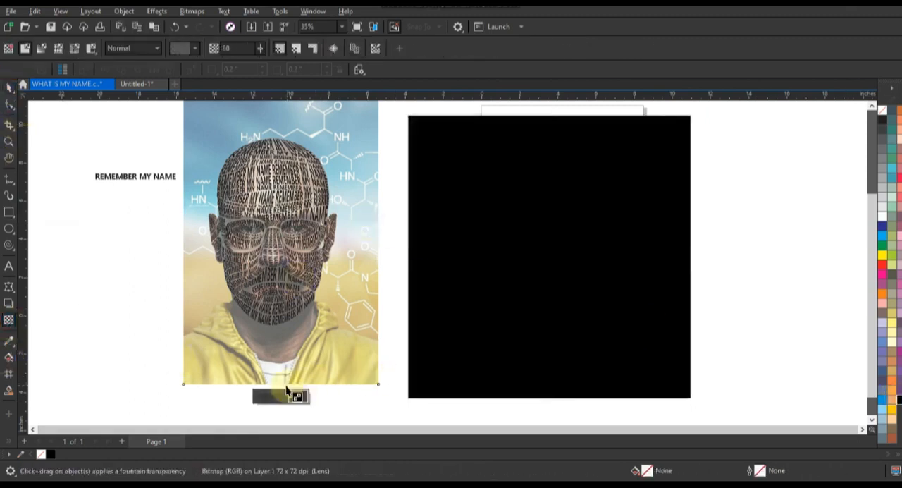
click(256, 400)
click(8, 86)
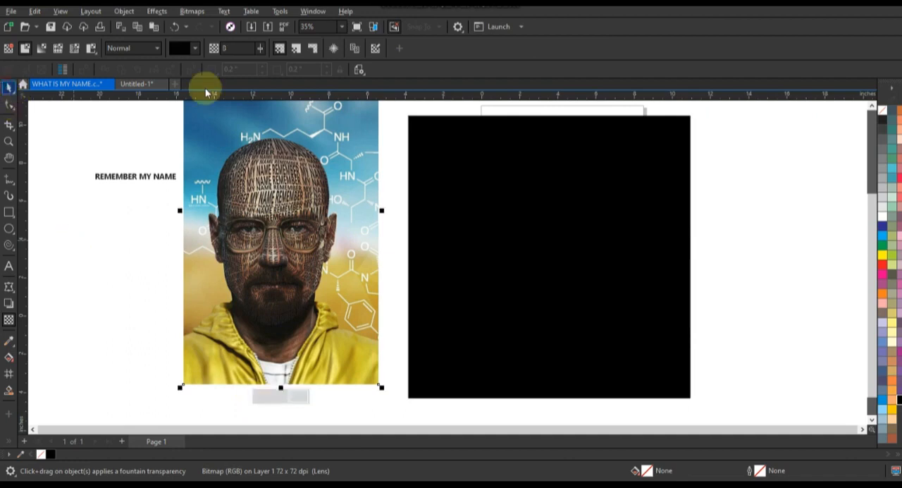
PowerClip the reference photo inside the text portrait and remove the portrait's outline
right_click(351, 154)
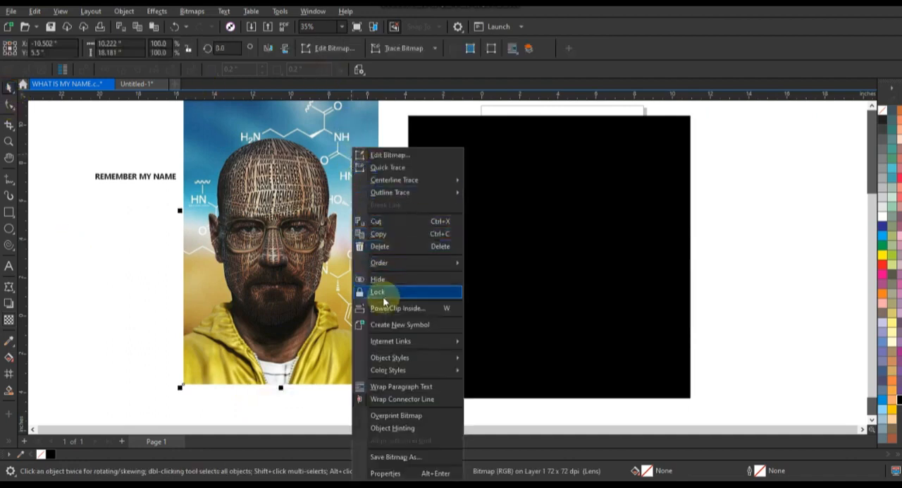
click(375, 267)
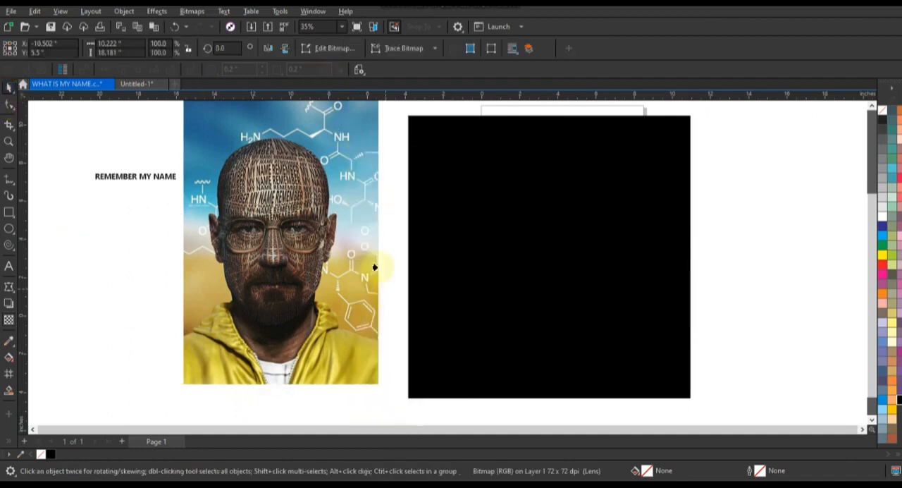
click(288, 150)
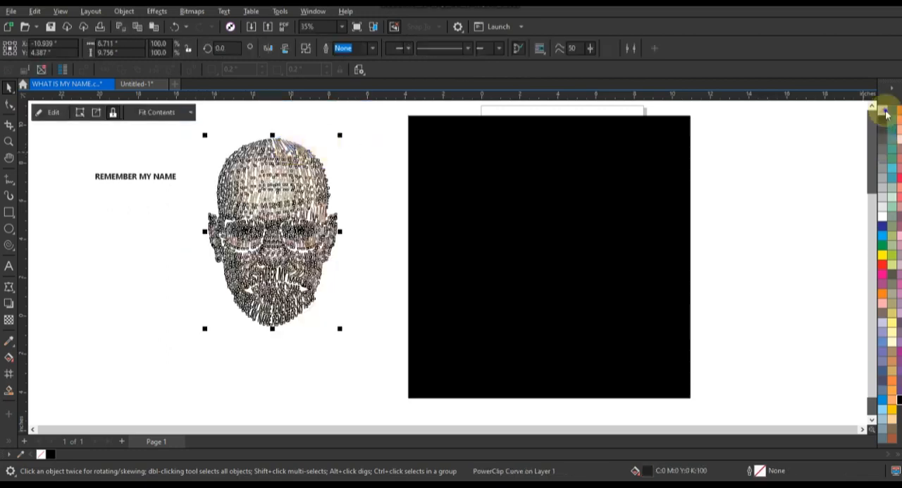
right_click(886, 112)
click(869, 118)
Move the text portrait onto the black square and put the square behind it
drag(298, 255, 583, 273)
click(725, 295)
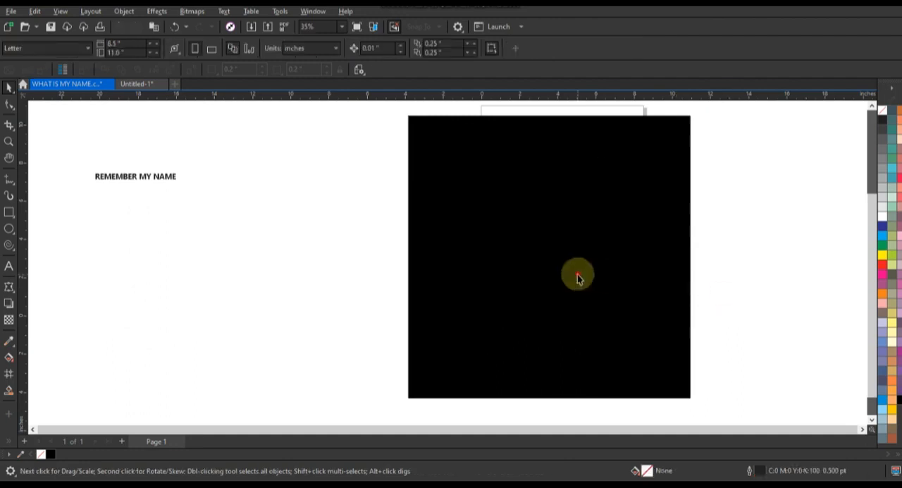
click(578, 274)
click(734, 293)
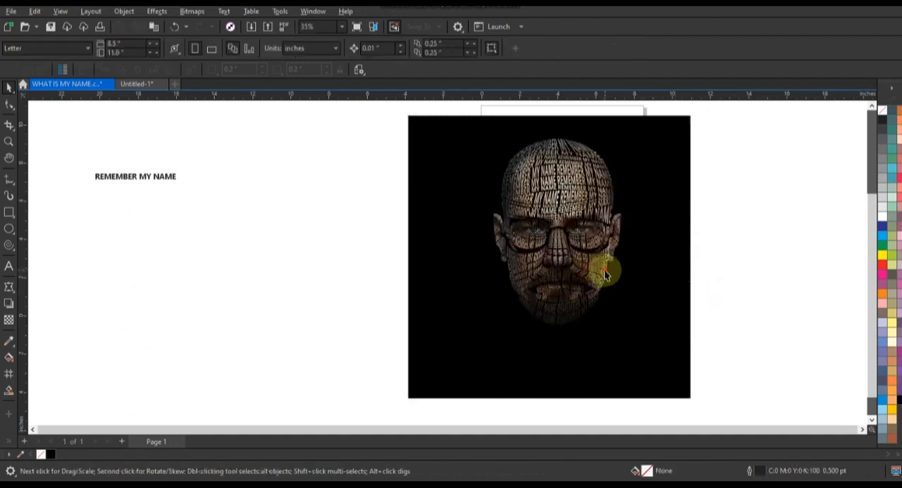
Enlarge the text portrait to 139.3% and center it horizontally on the black square
click(607, 271)
drag(625, 329, 650, 362)
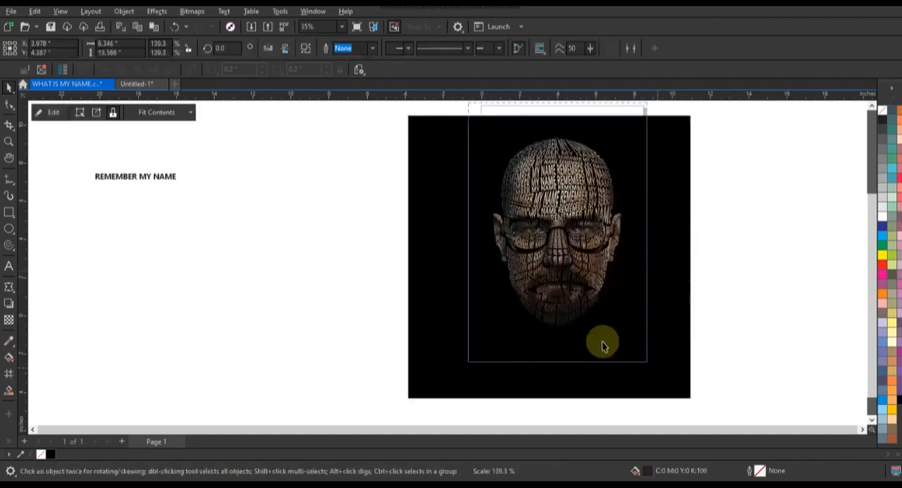
shift+click(666, 299)
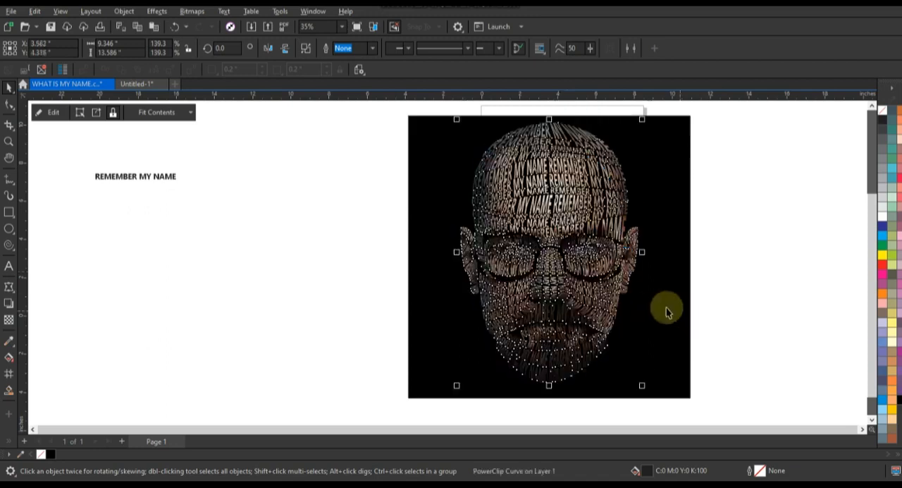
Examine the text portrait on its black background in a full-screen preview
key(shift+F2)
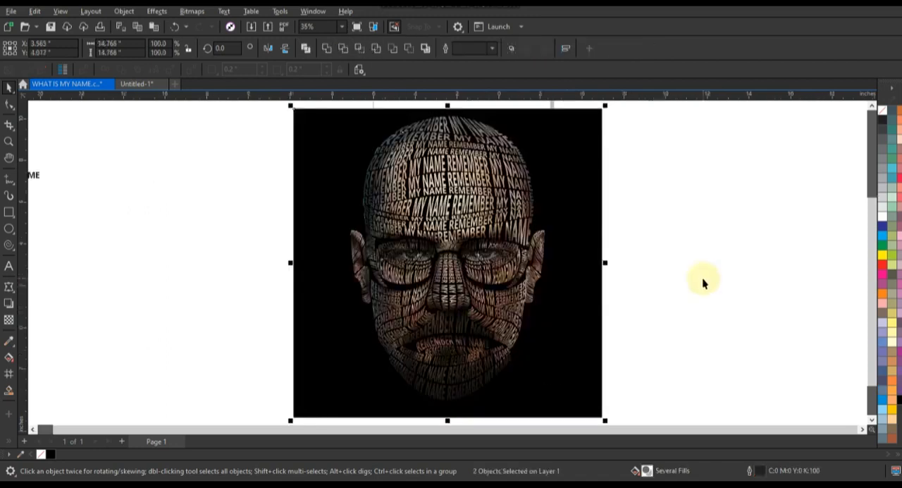
key(F9)
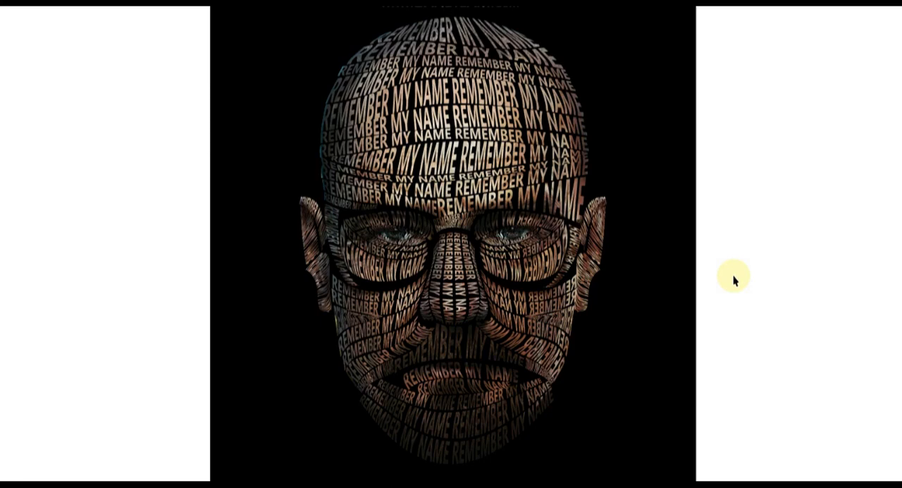
key(F9)
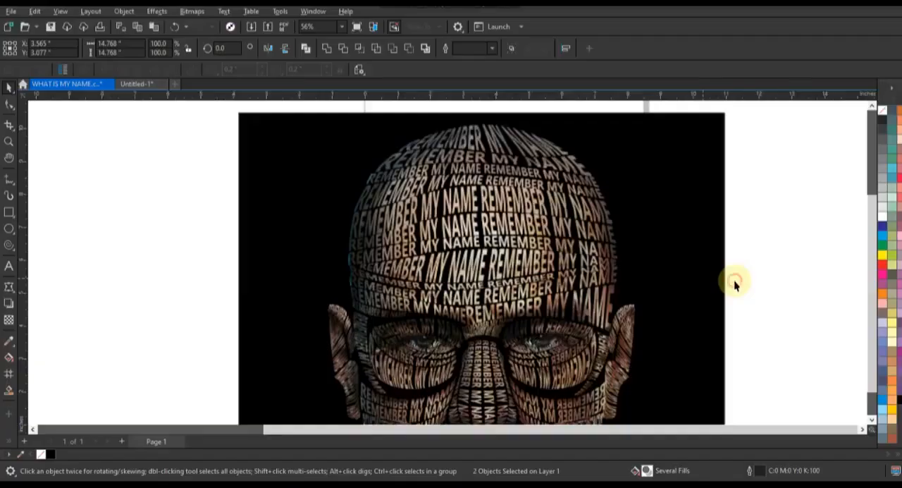
key(shift+F2)
Open the text portrait's PowerClip contents for editing
click(512, 243)
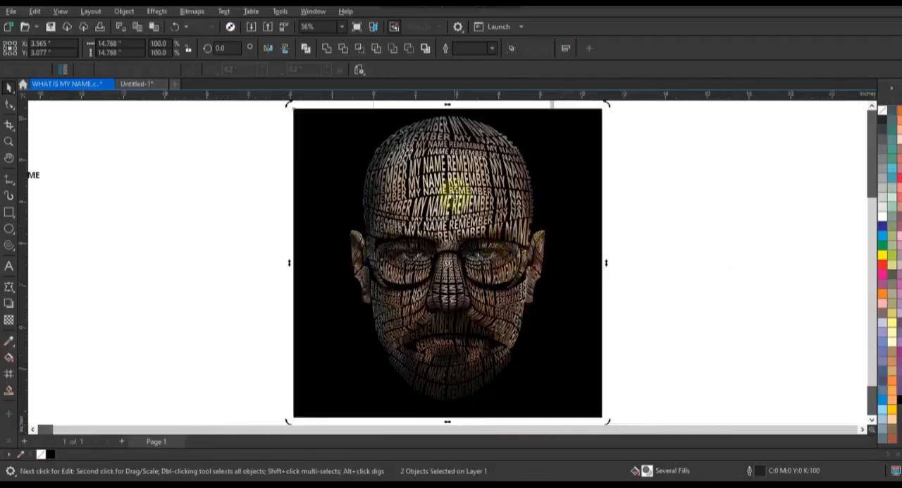
click(454, 195)
click(180, 201)
double_click(434, 189)
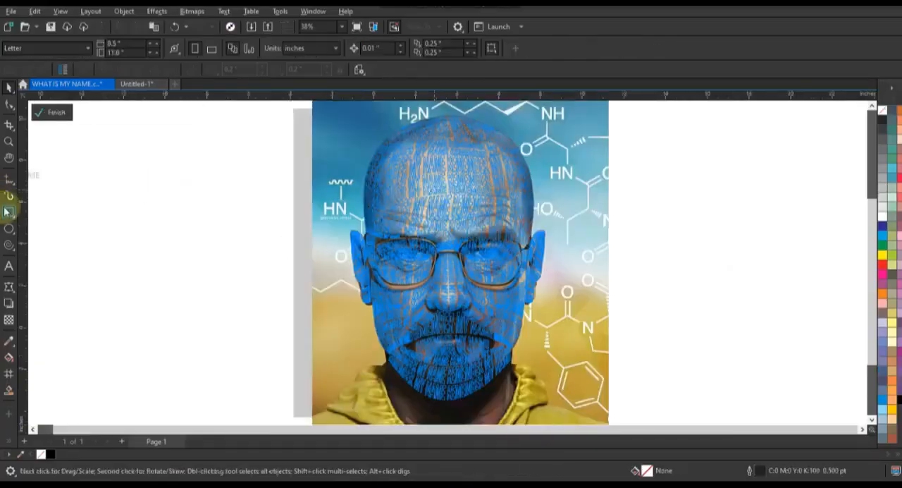
Draw a rectangle about 11.6 by 14.7 inches over the man's face inside the PowerClip and fill it with yellow (C0 M20 Y100 K0)
click(9, 212)
drag(328, 110, 572, 407)
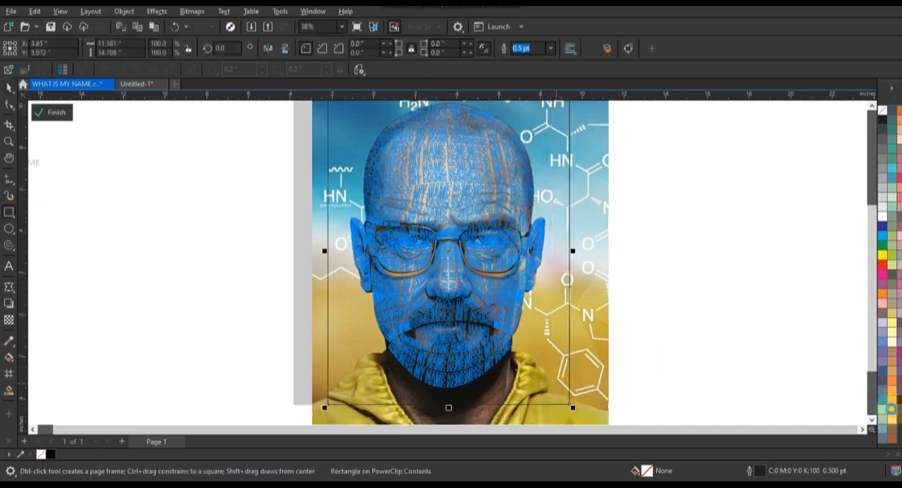
click(890, 409)
Set the yellow rectangle's transparency merge mode to Overlay and finish editing the PowerClip contents
click(9, 319)
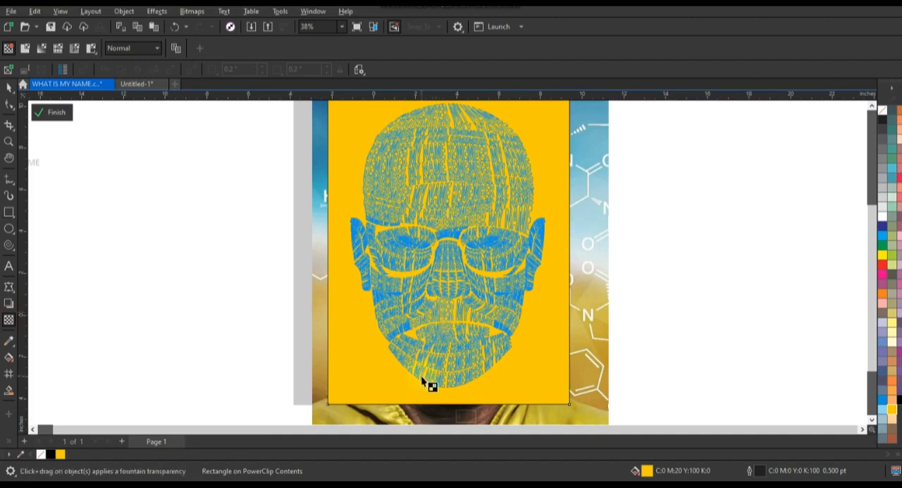
click(146, 52)
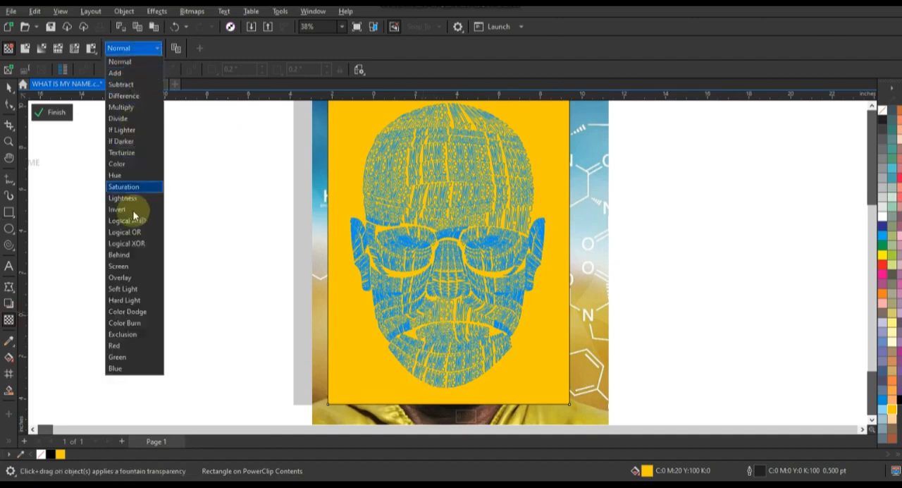
click(128, 279)
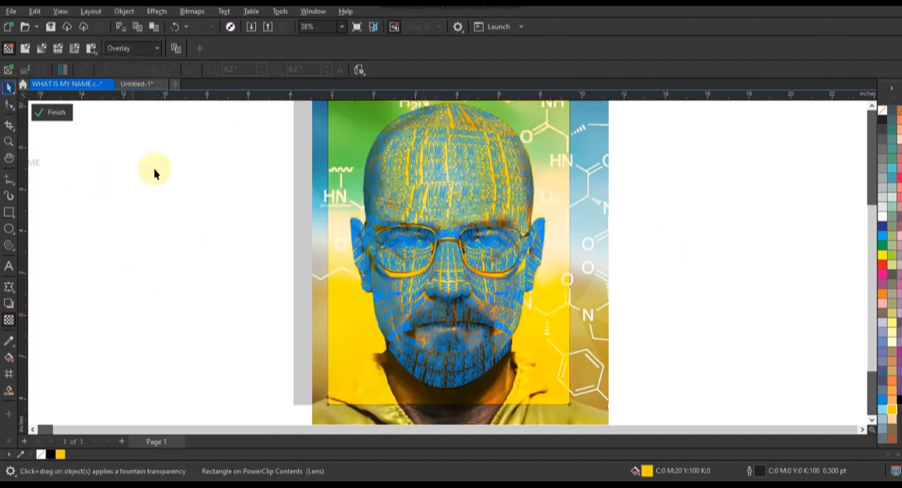
ctrl+click(629, 237)
click(651, 230)
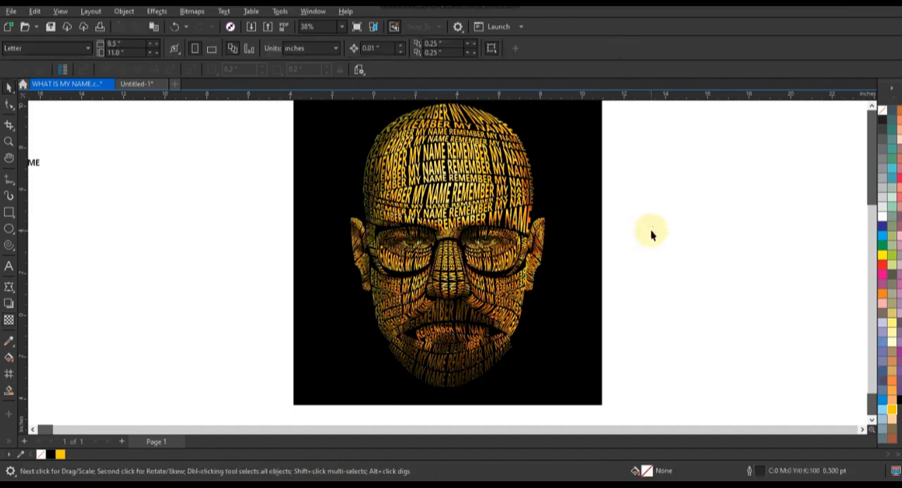
Select the text portrait together with its black square and place a duplicate of both beside the original
scroll(572, 296, down, 2)
drag(400, 175, 402, 176)
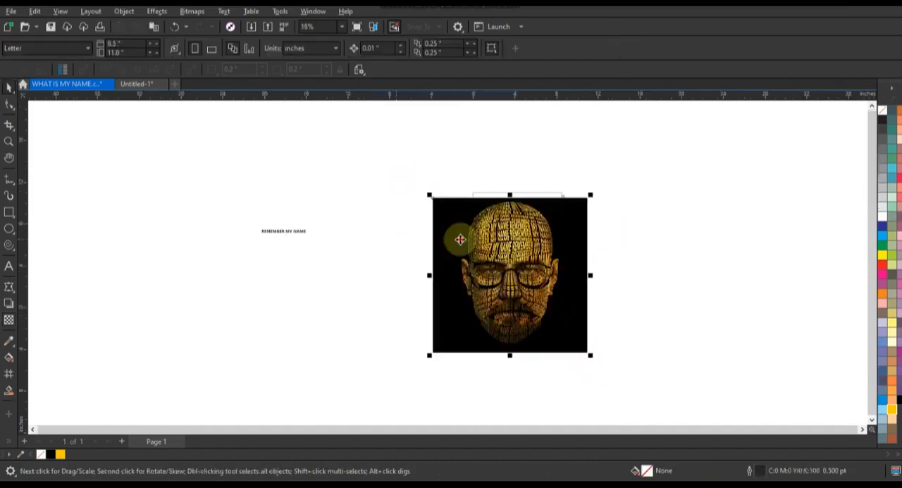
drag(460, 240, 618, 239)
Inside the duplicate's PowerClip, apply a transparency of 38 to the yellow Overlay rectangle, and finish editing the contents
key(shift+F2)
click(456, 207)
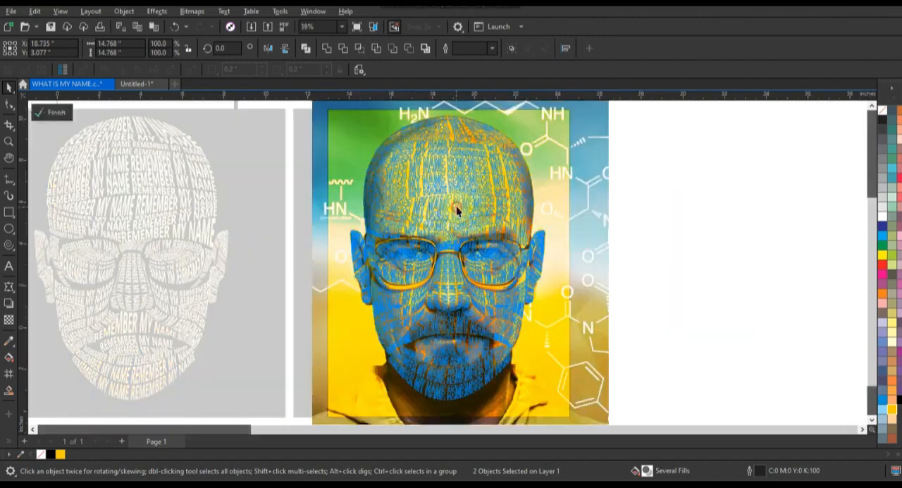
click(8, 319)
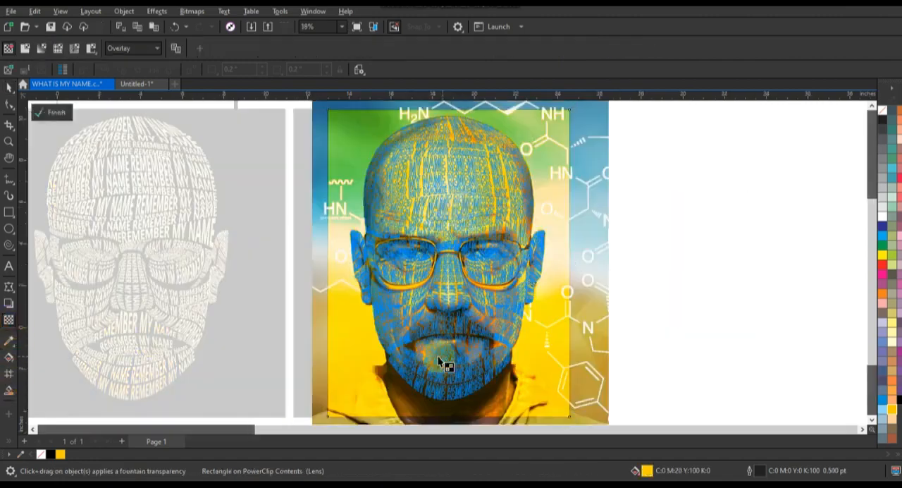
scroll(445, 381, down, 2)
click(430, 396)
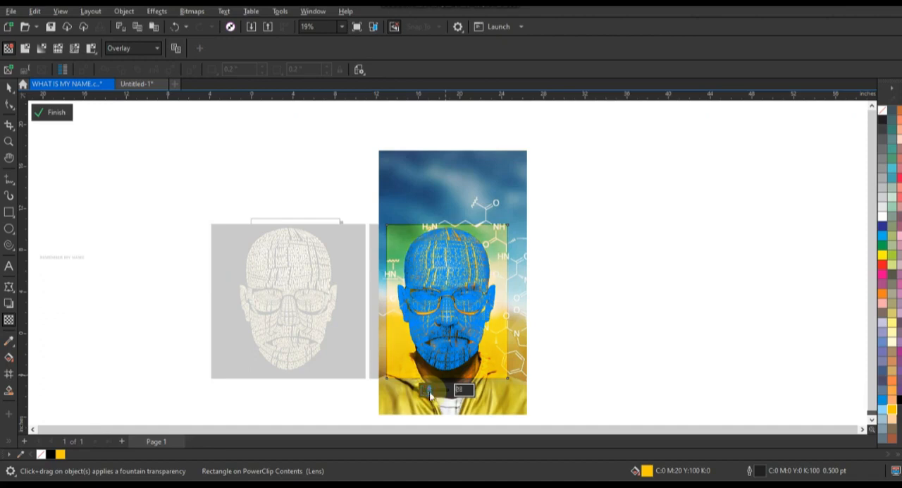
click(9, 92)
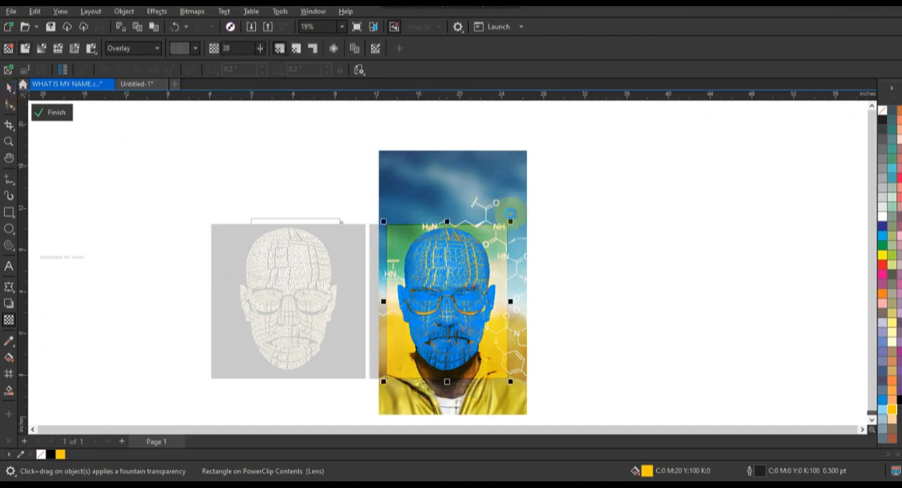
ctrl+click(549, 214)
click(563, 213)
Compare the two tinted text portraits side by side in a full-screen preview
drag(563, 212, 188, 383)
key(shift+F2)
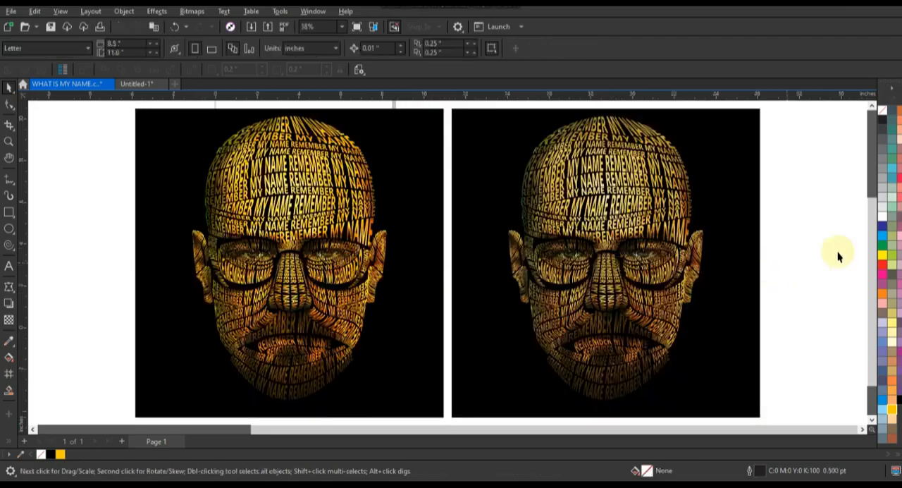
key(F9)
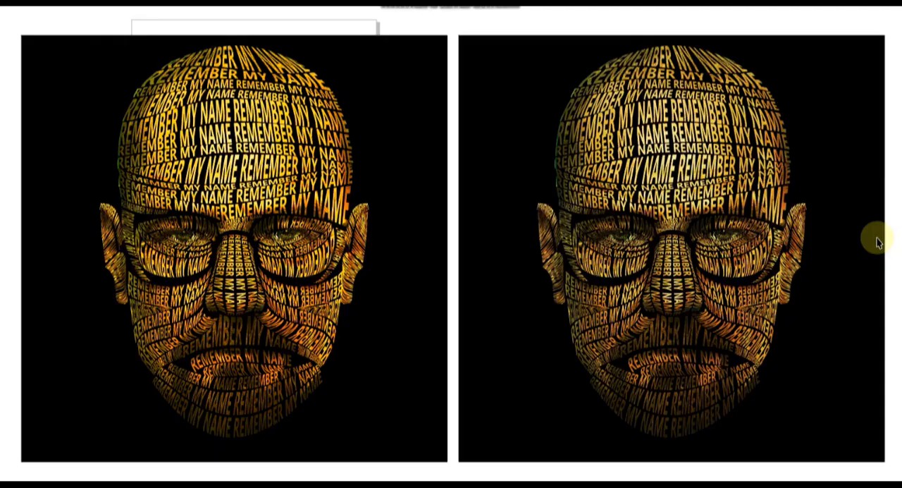